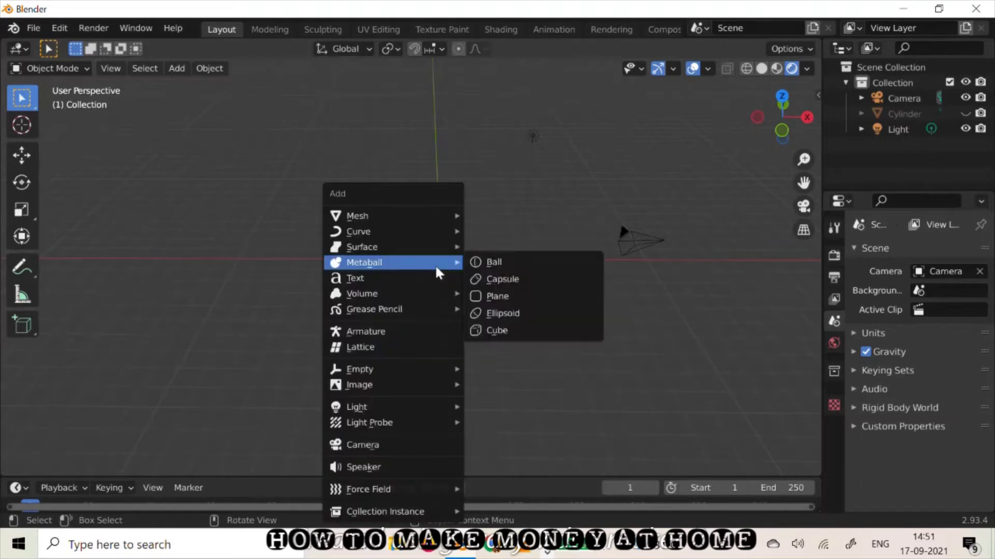
Step: Add a mesh cylinder to the scene with 94 vertices
mouse_move(429, 216)
click(499, 293)
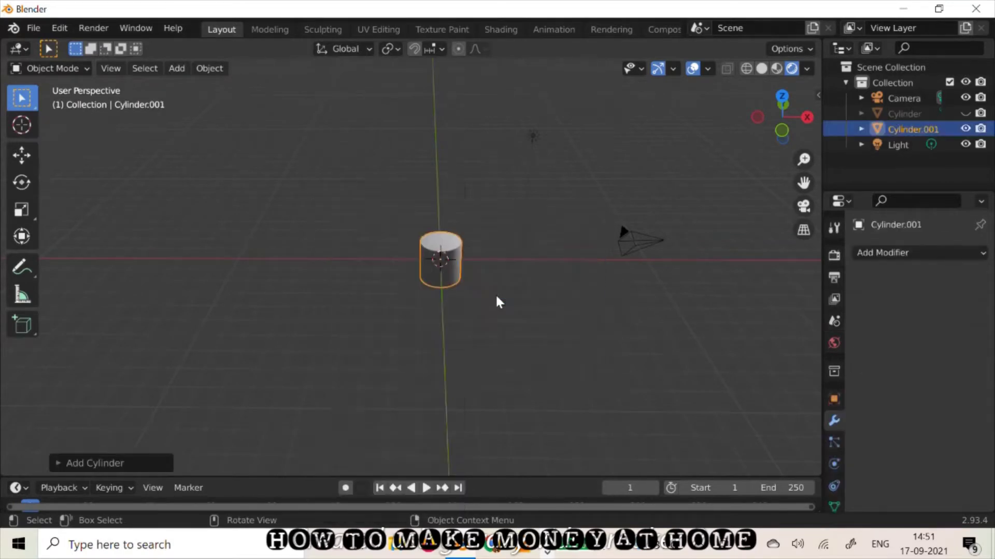
click(94, 463)
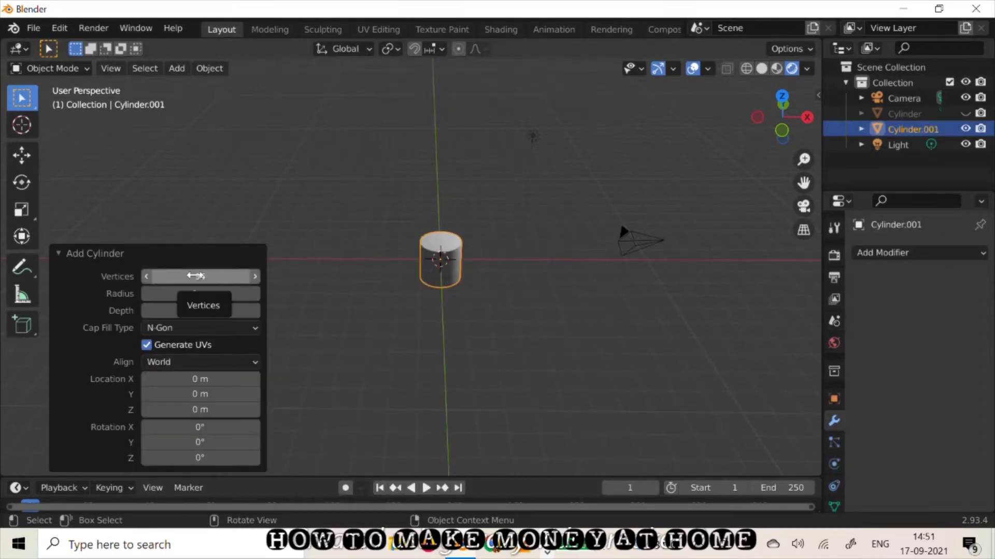
scroll(621, 232, up, 8)
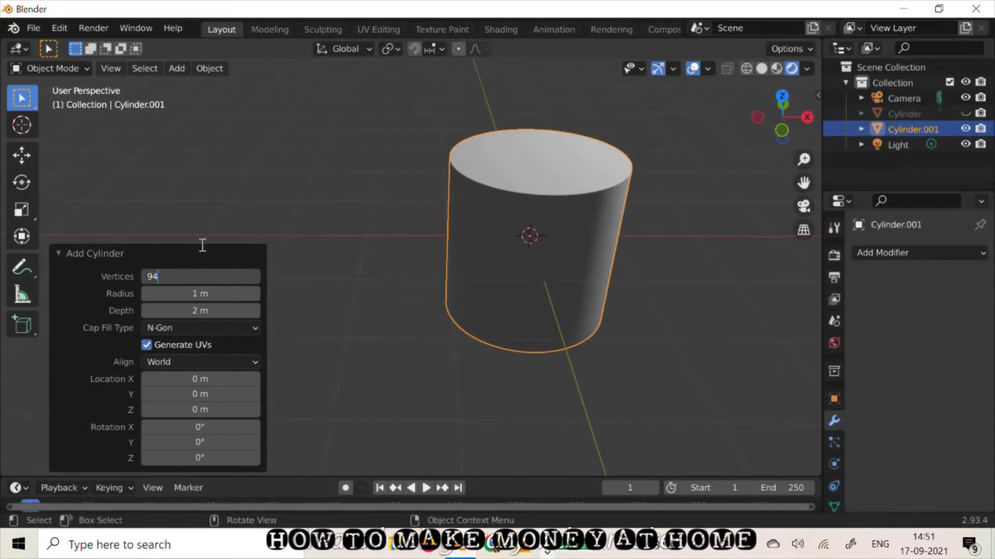
click(203, 216)
click(552, 241)
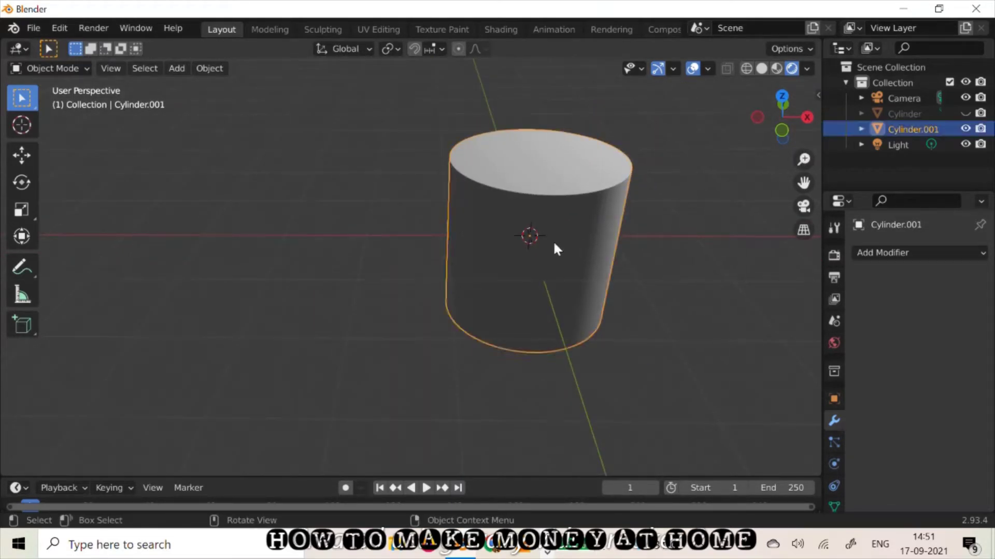
Step: Raise the cylinder about 1.26 m along the Z axis
right_click(552, 241)
drag(804, 182, 701, 242)
key(g)
key(z)
click(444, 211)
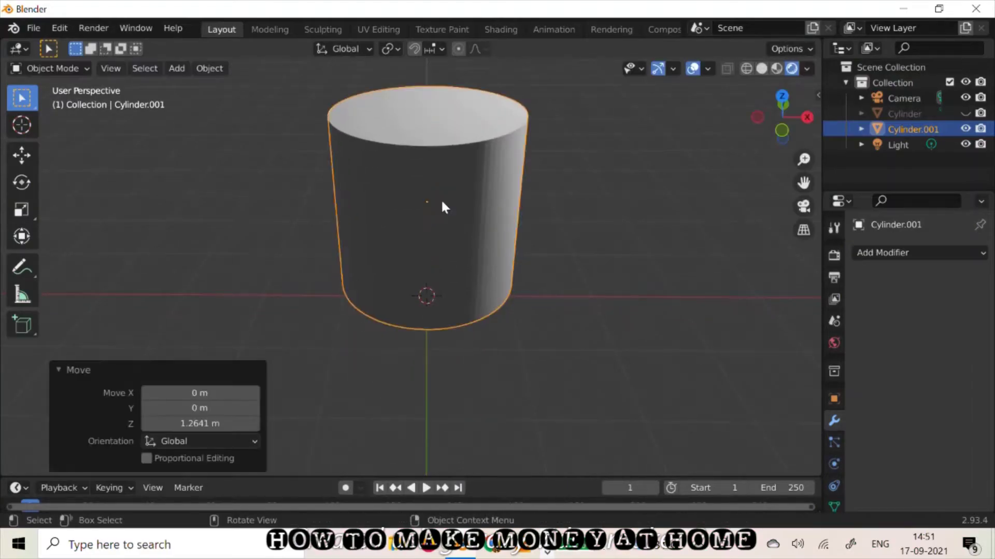
Step: Scale the cylinder into a thin coin-like disc: about 0.13 in Z, about 1.78 uniformly, and slightly flatter again in Z
key(s)
key(z)
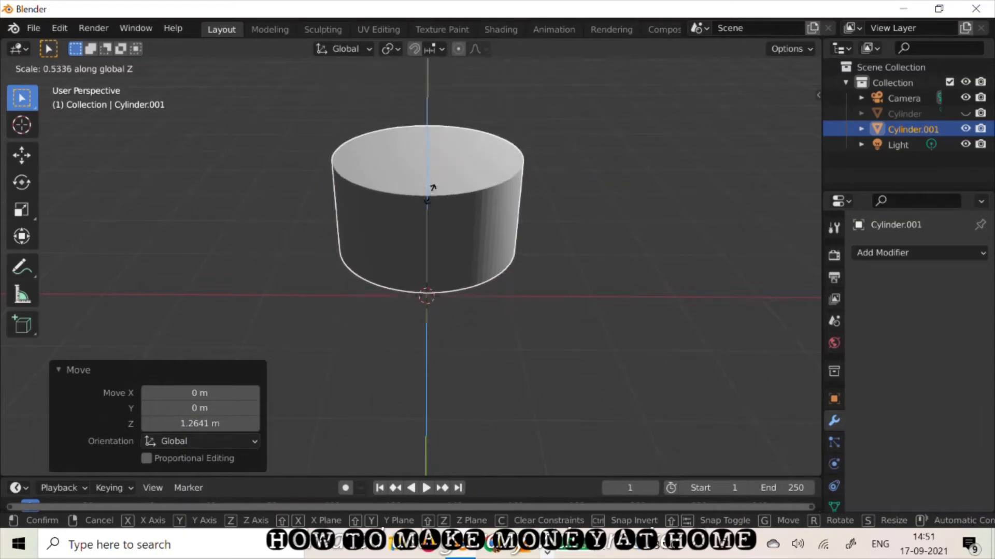
click(428, 203)
key(s)
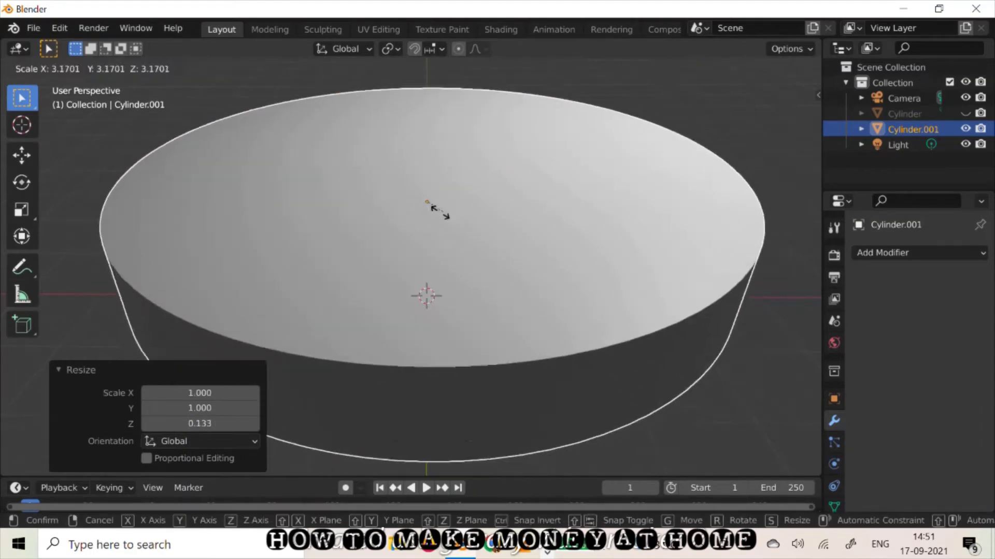
click(432, 210)
key(s)
key(z)
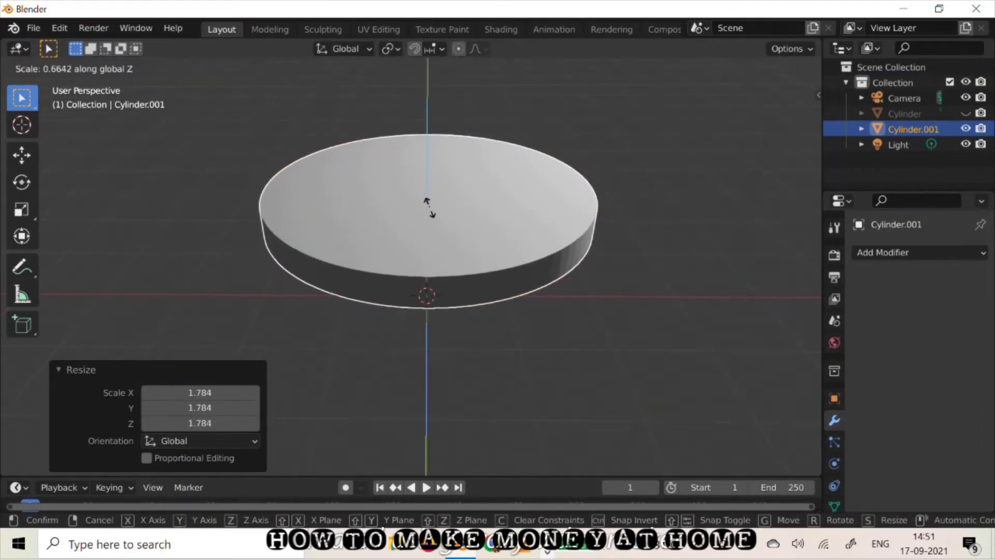
click(429, 207)
click(101, 368)
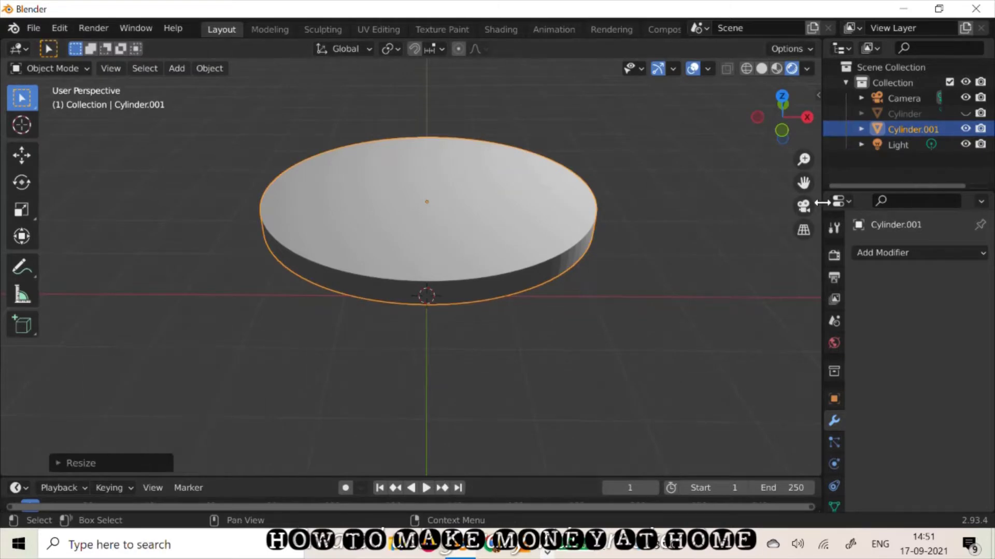
Step: Create a new material for the disc in the Shading workspace and place an Image Texture node beside its Principled BSDF
click(500, 29)
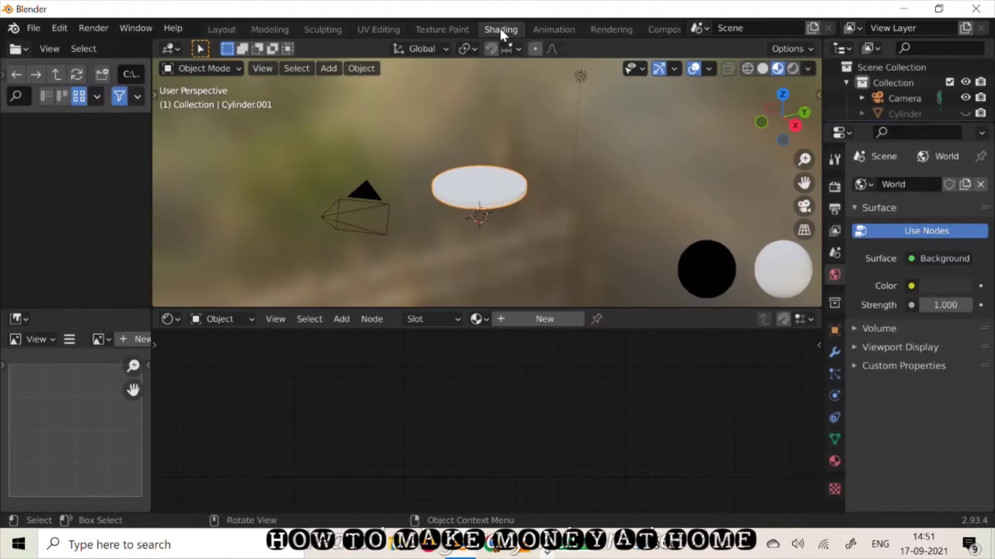
click(546, 318)
click(342, 319)
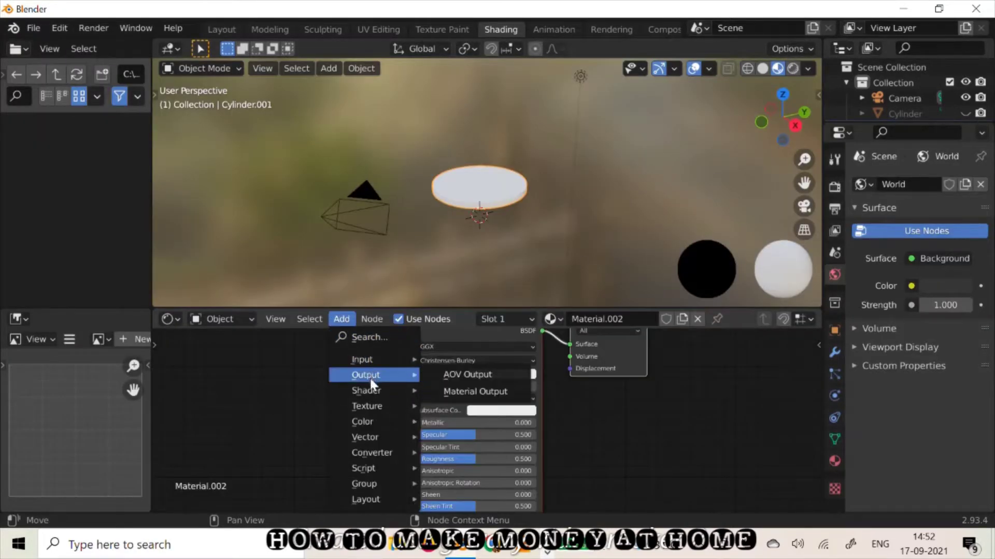
mouse_move(373, 408)
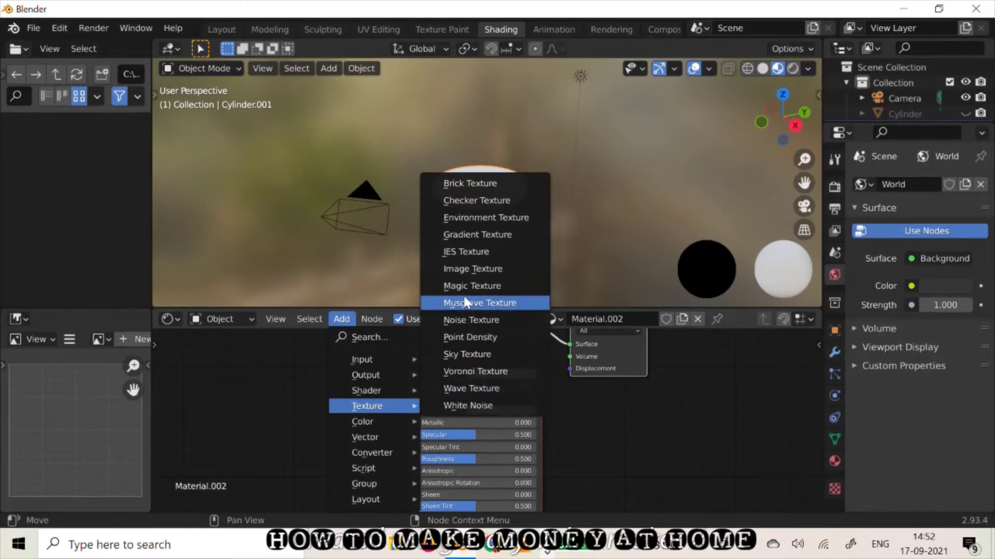
click(473, 269)
click(181, 386)
Step: Load 1036382-coin.jpg from Downloads into the Image Texture node and connect its Color output to the shader's Base Color
click(296, 429)
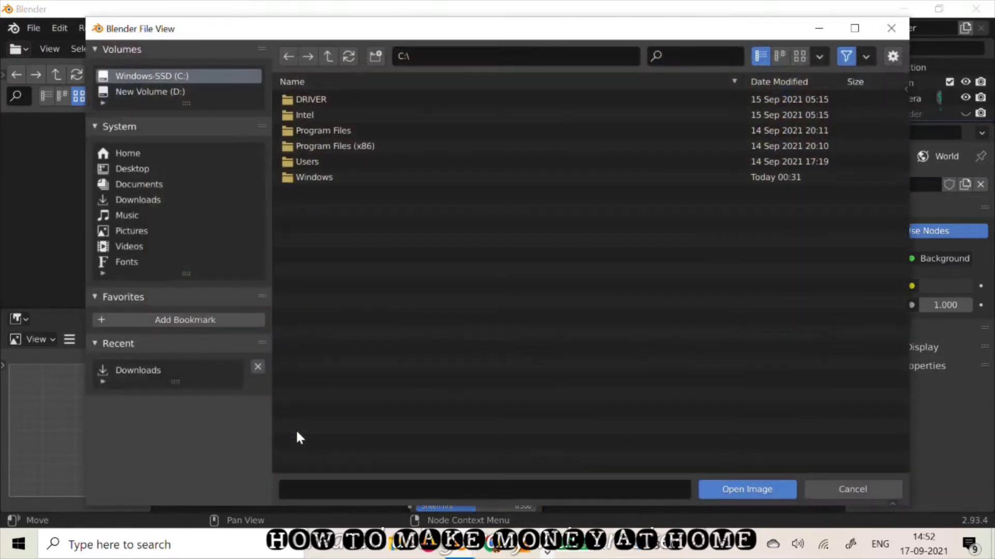
click(143, 200)
double_click(310, 111)
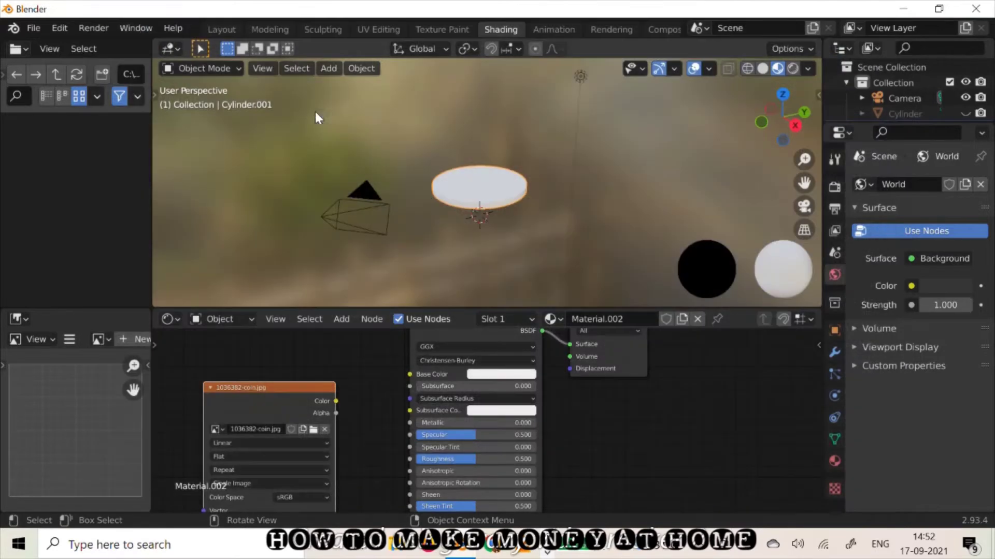
drag(409, 374, 409, 375)
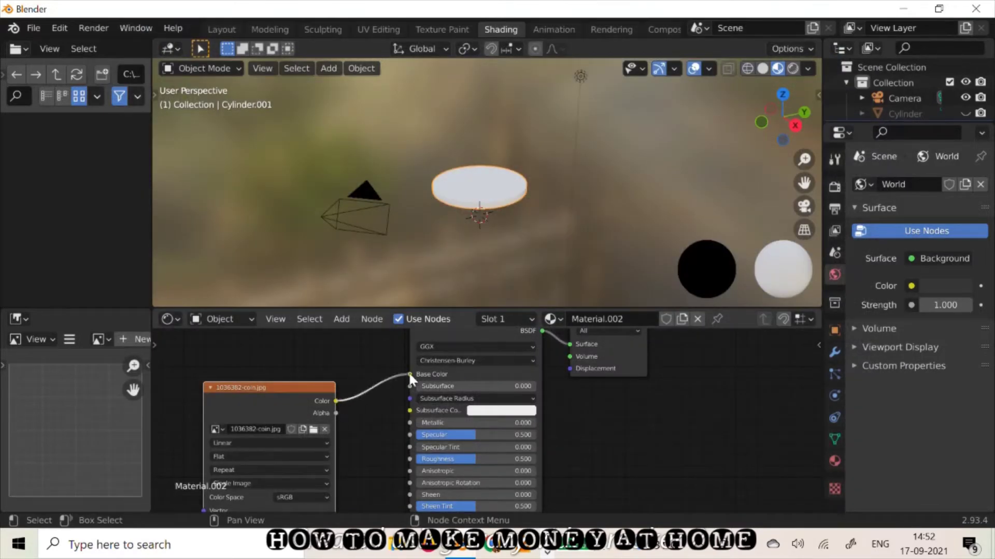
Step: In the UV Editing workspace, select the disc's rectangular side-wall UV strip and move it above the coin image
click(369, 29)
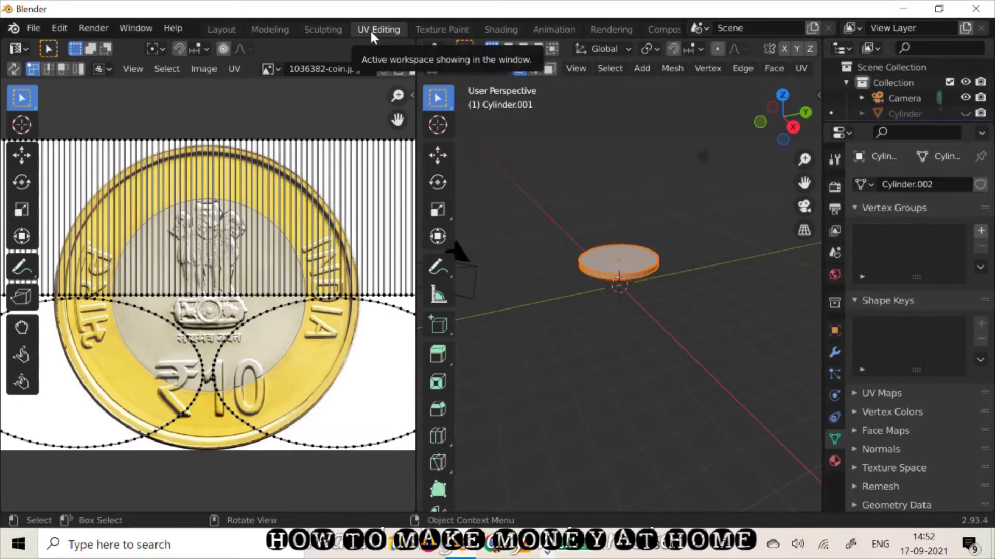
drag(397, 95, 397, 185)
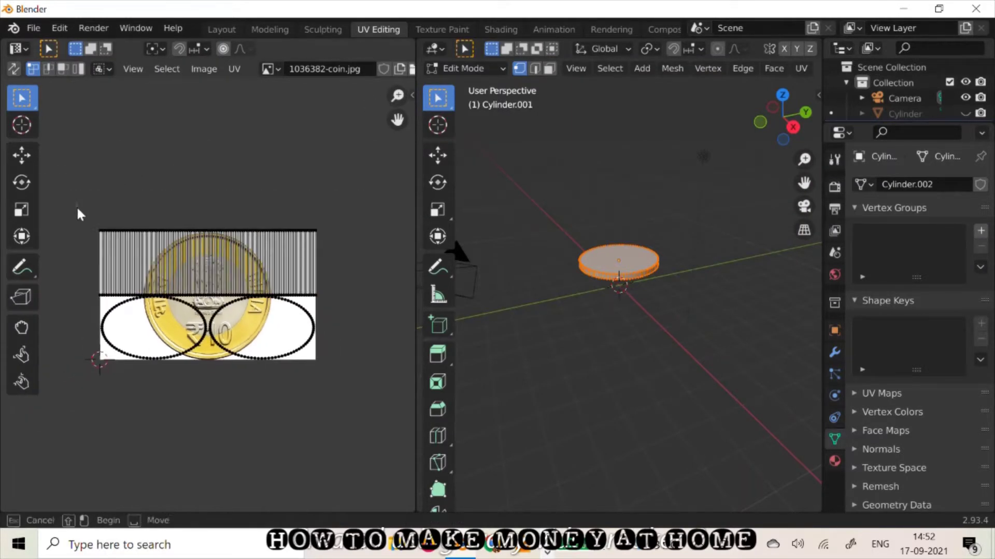
drag(77, 203, 330, 298)
drag(72, 204, 324, 292)
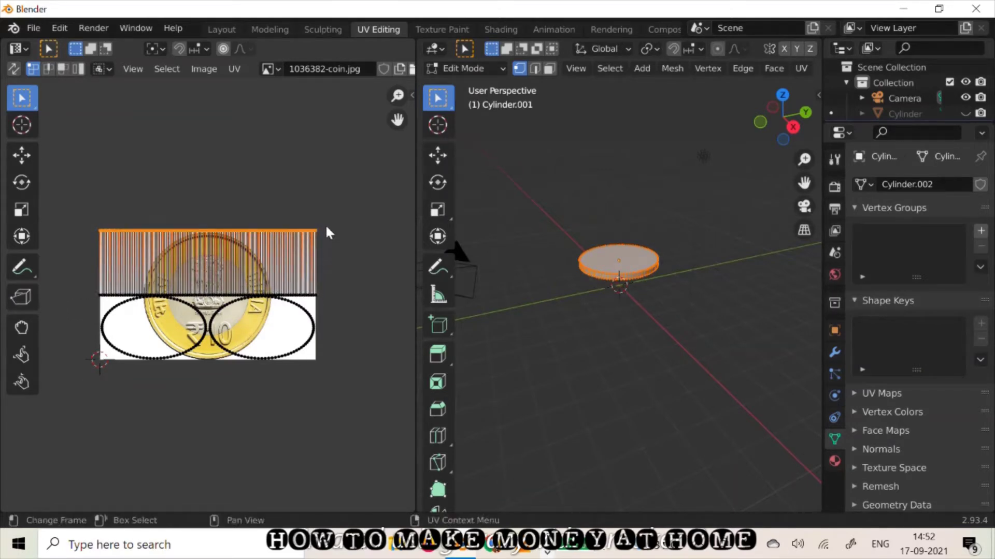
drag(326, 227, 103, 268)
drag(33, 294, 33, 293)
drag(75, 208, 341, 294)
key(g)
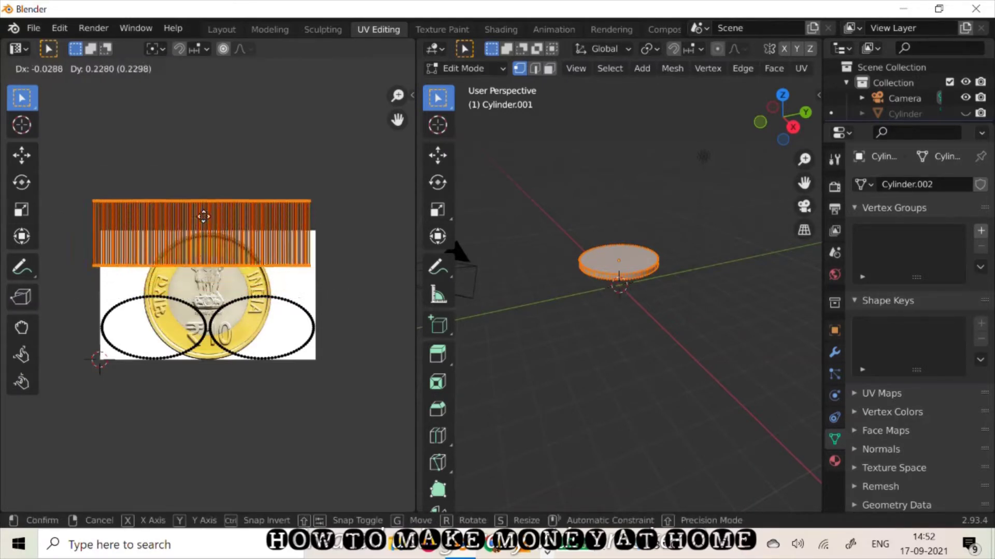
click(214, 205)
Step: Select the right-hand cap UV island and move it below the coin image
drag(320, 356, 328, 369)
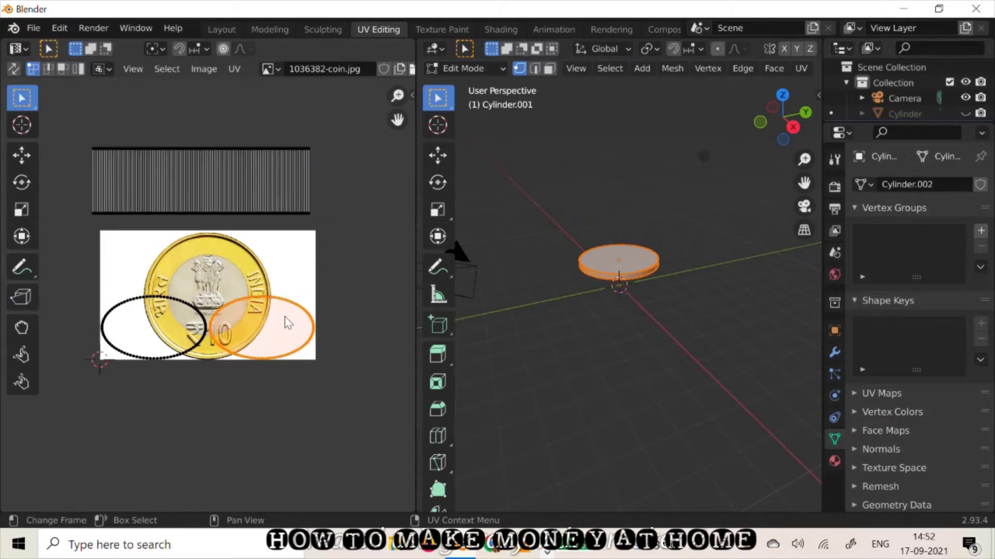
key(g)
click(249, 416)
Step: Move the other cap UV island onto the coin and widen it along X to match the coin's width
drag(83, 282, 184, 357)
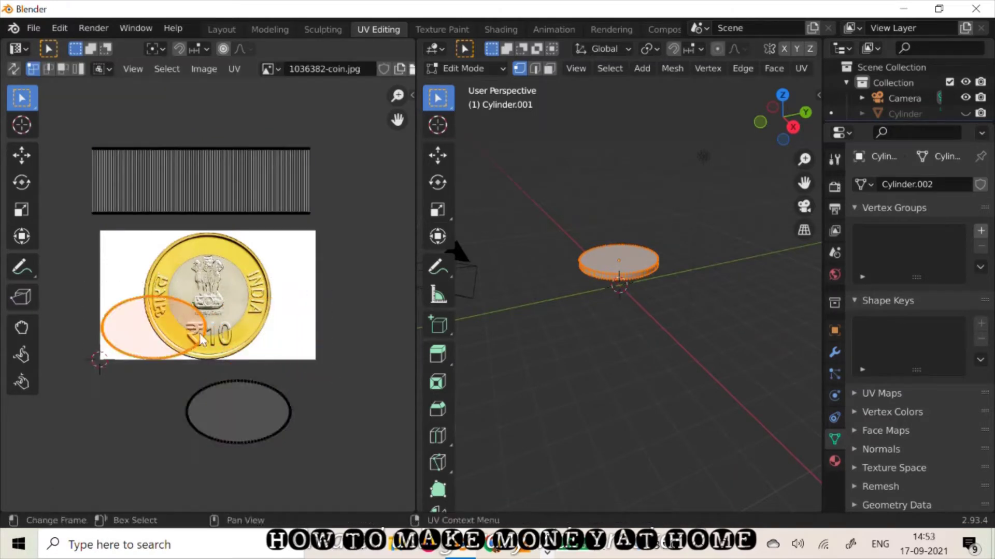
key(g)
click(251, 304)
key(s)
key(x)
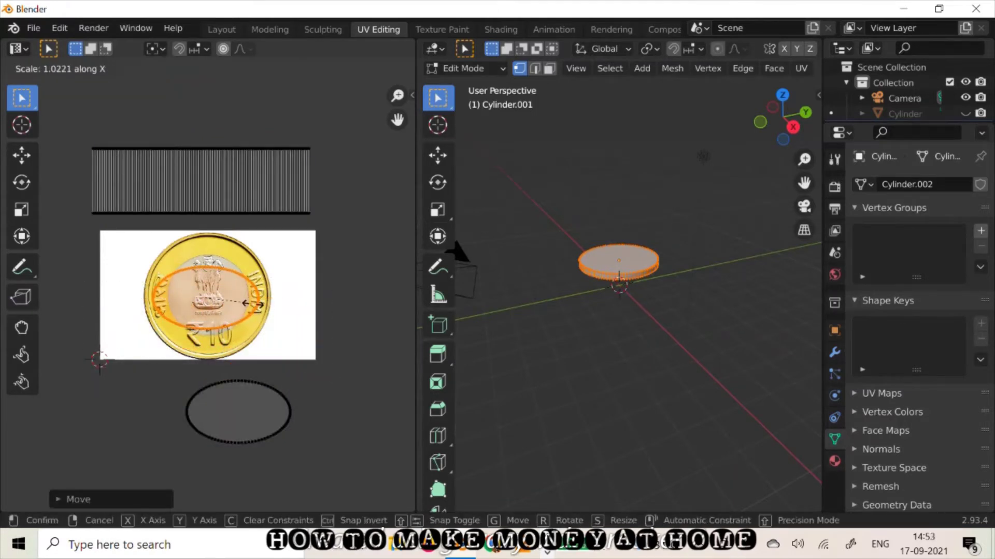
click(256, 306)
key(g)
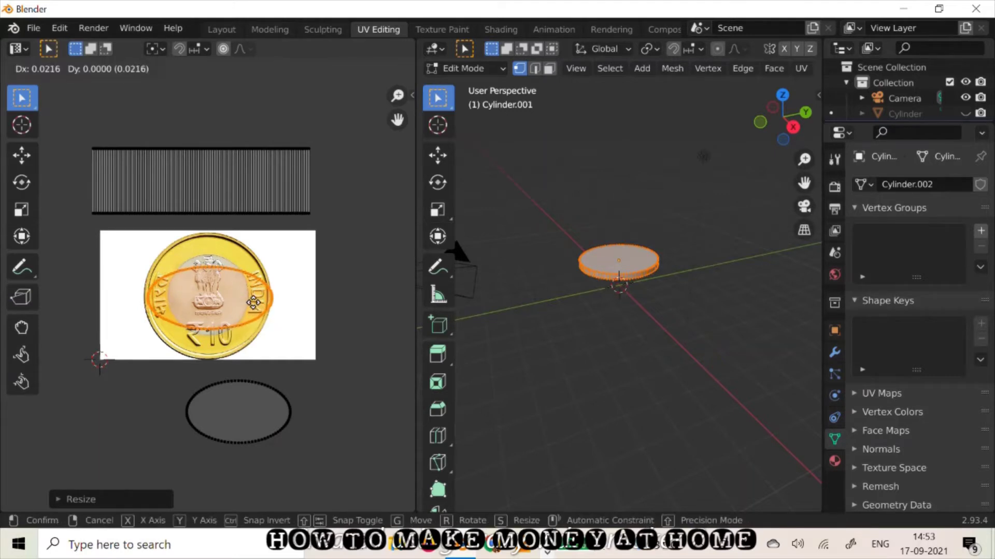
click(252, 303)
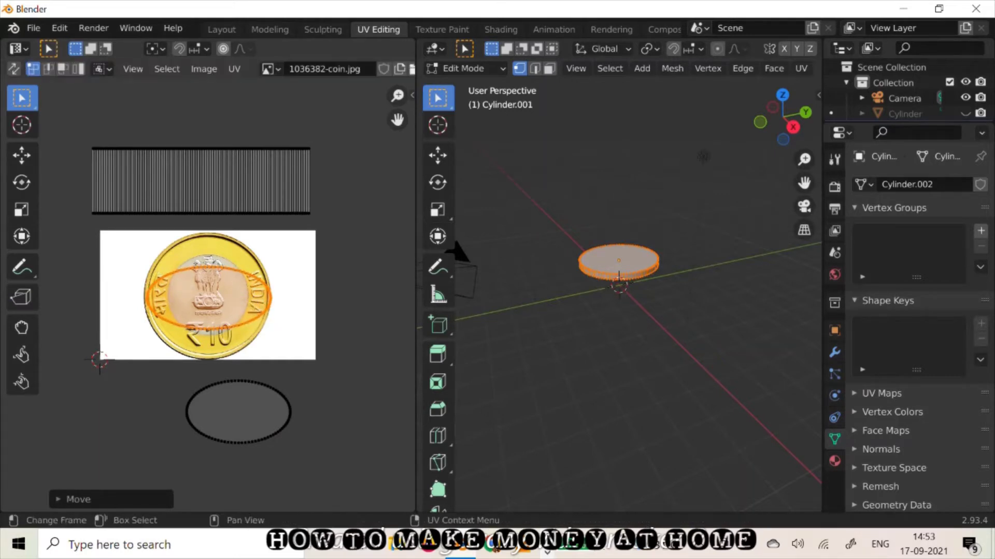
Step: Stretch this cap island along Y to the coin's height and nudge it into line with the coin's rim
key(s)
key(y)
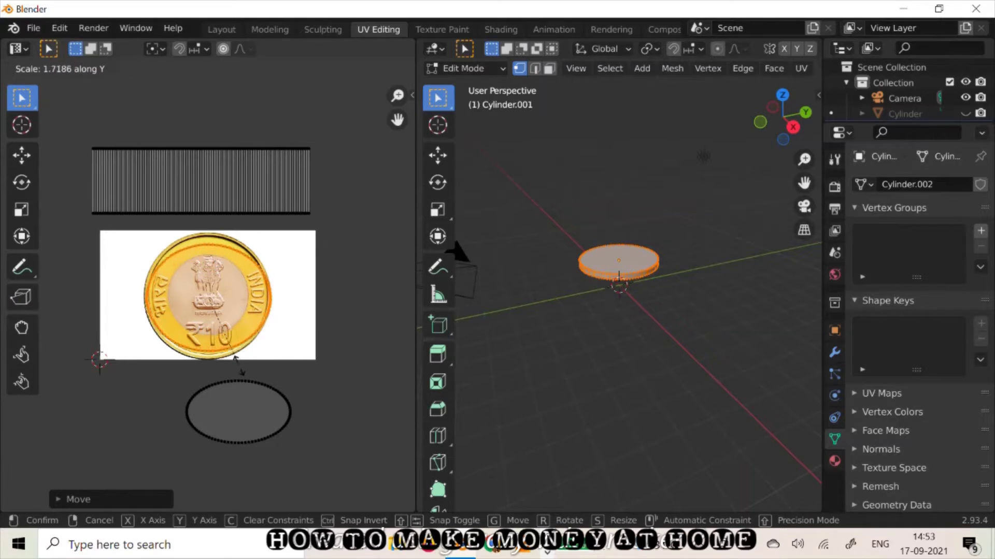
click(231, 381)
key(g)
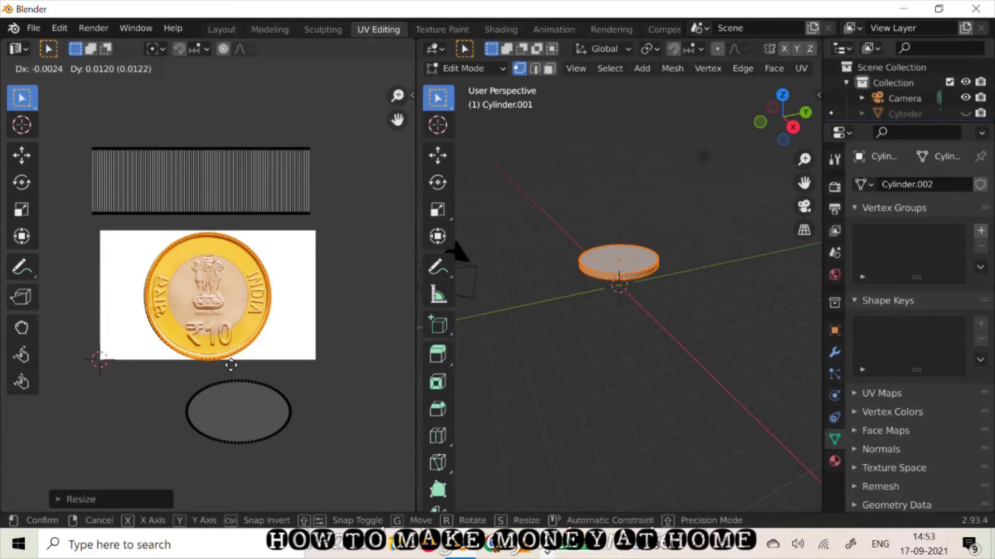
click(231, 367)
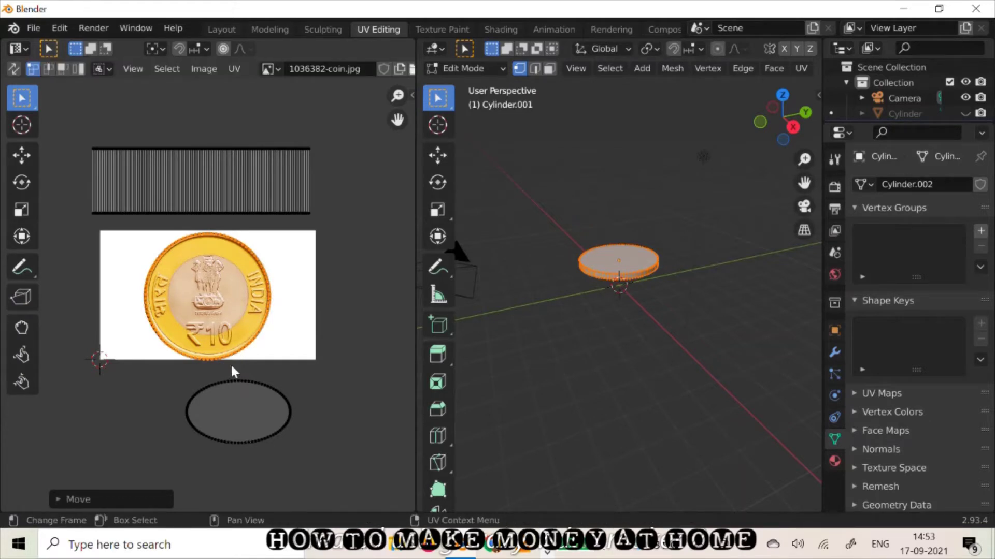
Step: Move the cap UV island from below the image onto the coin and widen it along X to the coin's width
drag(301, 369, 159, 484)
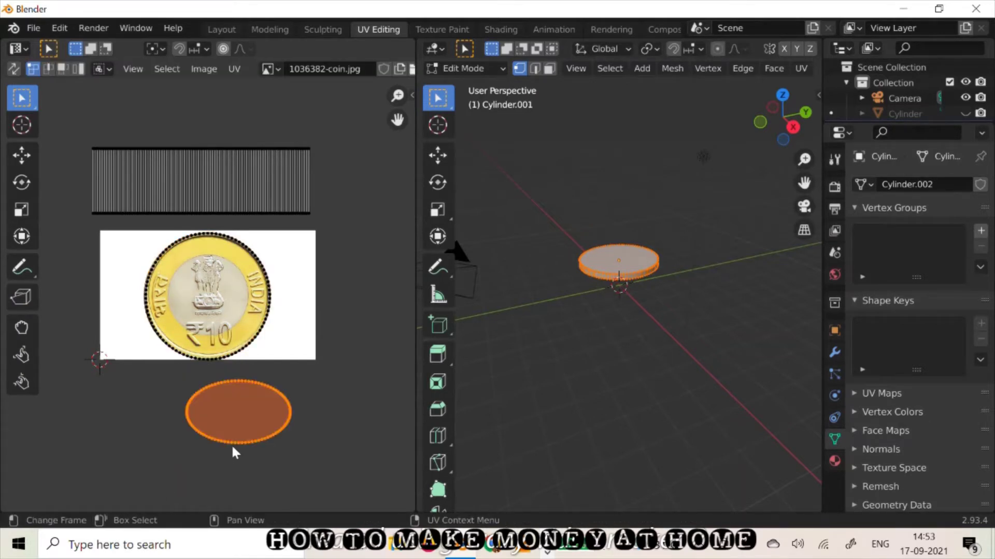
key(g)
click(199, 326)
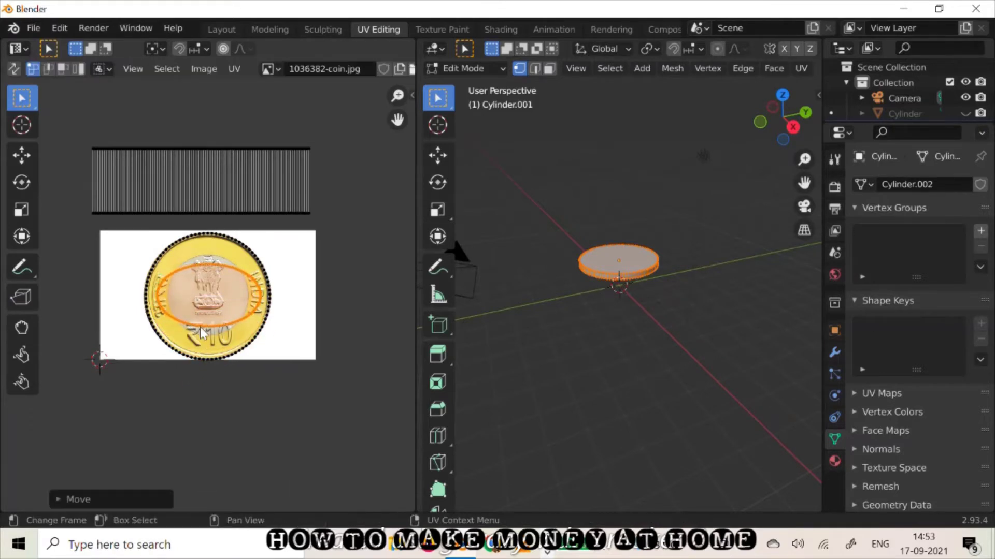
key(s)
key(x)
click(213, 335)
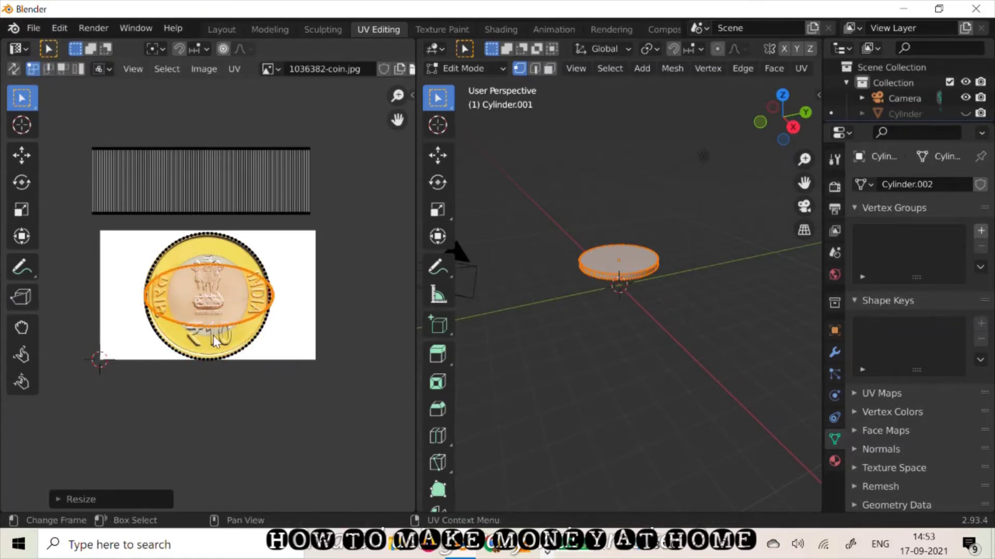
key(s)
click(210, 337)
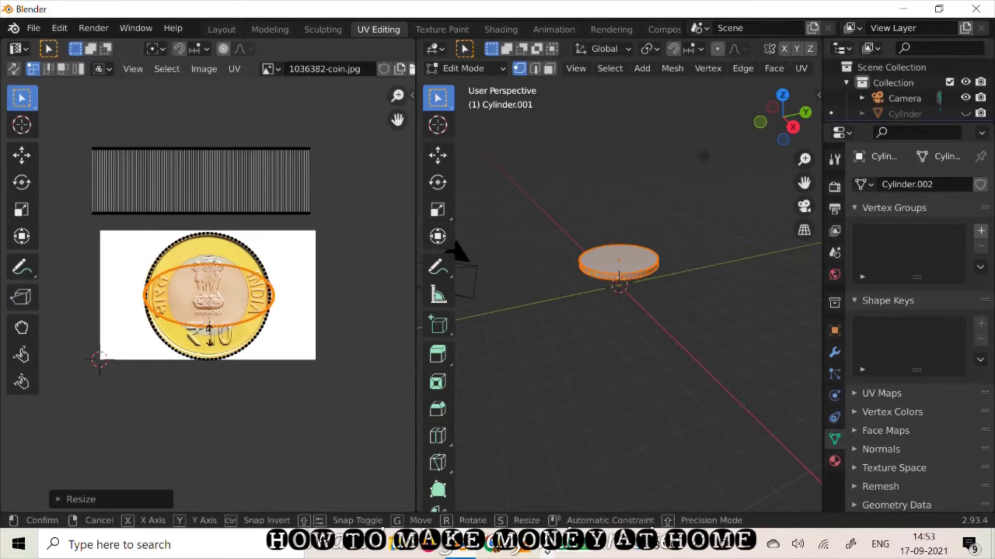
Step: Scale the second cap island by about 2 along Y and shift it to cover the whole coin
key(s)
key(y)
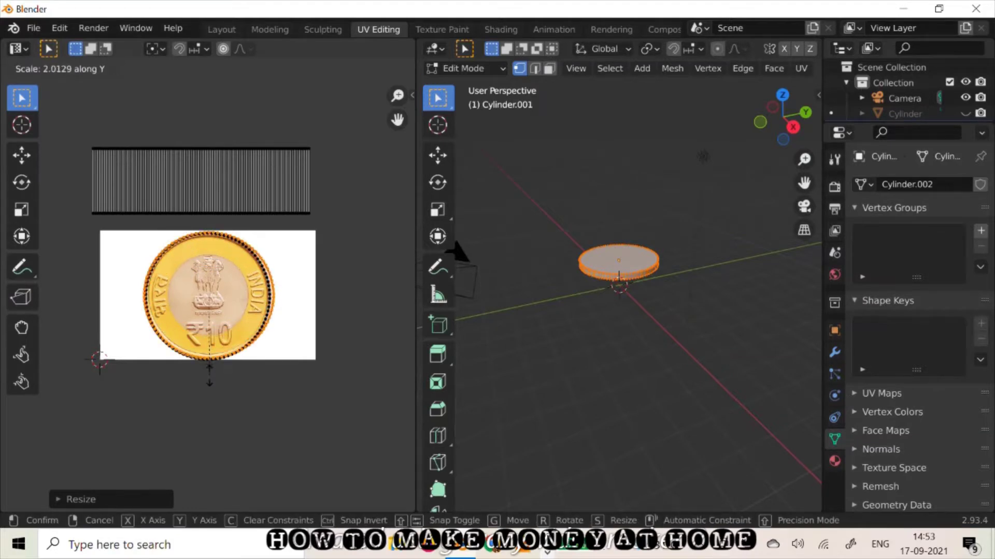
click(209, 376)
key(g)
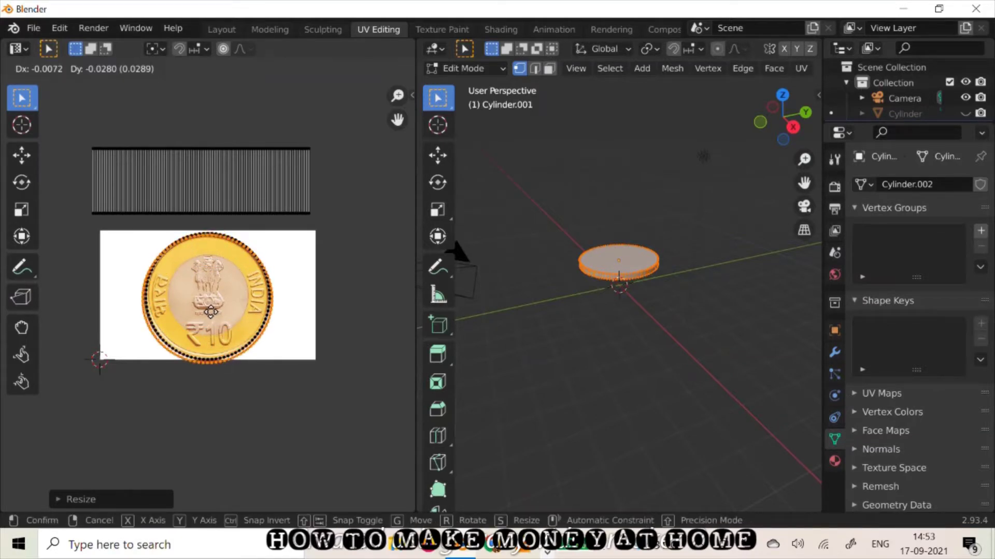
click(211, 313)
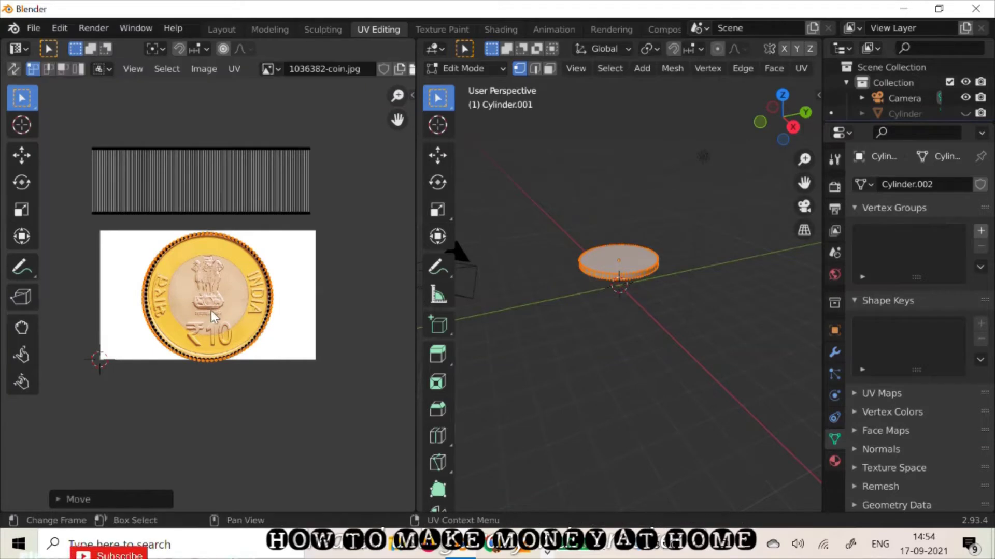
Step: Shrink the side strip's UV island to about 0.18 and move it onto the coin's golden ring above the emblem
click(122, 147)
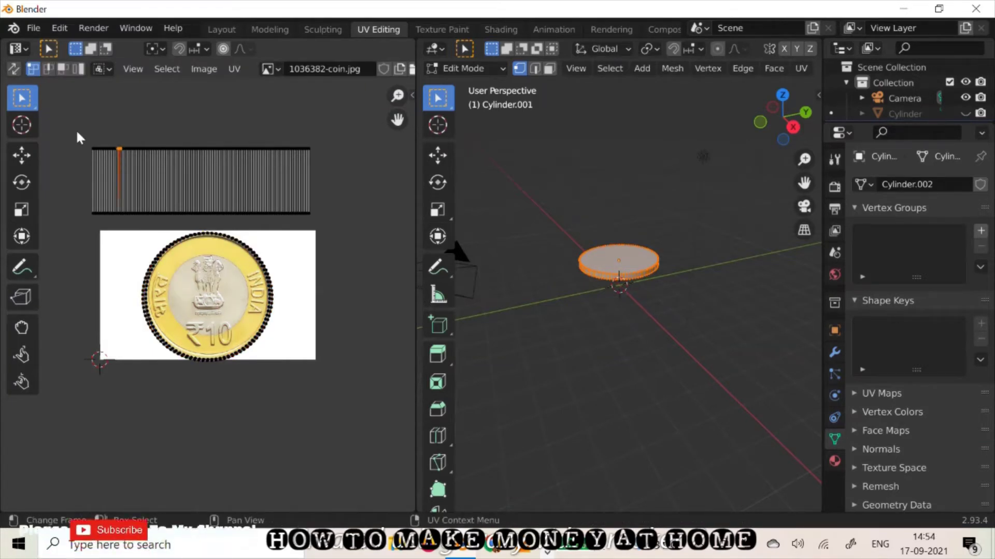
drag(77, 129, 322, 216)
key(s)
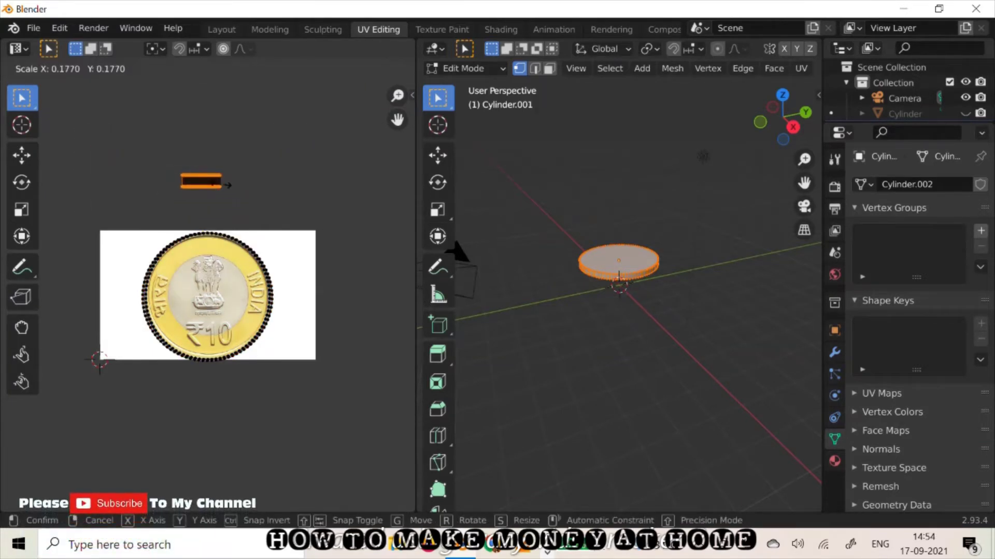
click(215, 189)
key(g)
click(215, 250)
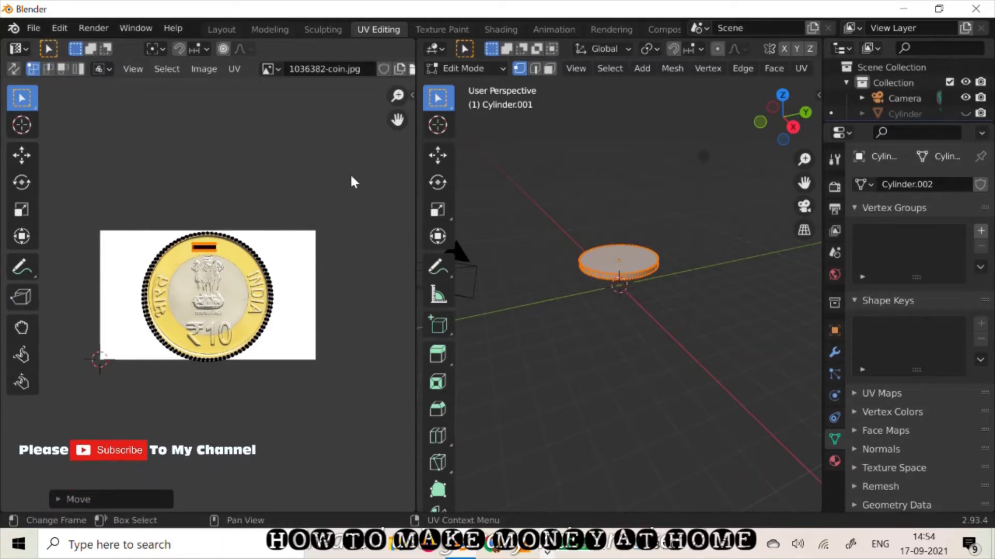
Step: Return to the Layout workspace, view the textured coin face from above and shade the coin smooth
click(221, 28)
mouse_move(764, 129)
mouse_down()
mouse_move(771, 185)
mouse_move(761, 131)
mouse_up()
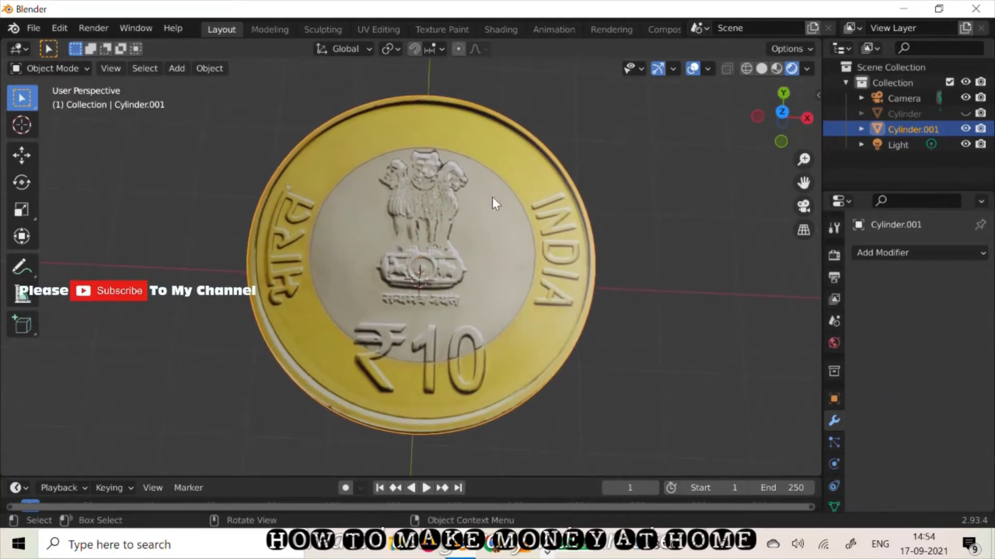
right_click(428, 178)
click(427, 175)
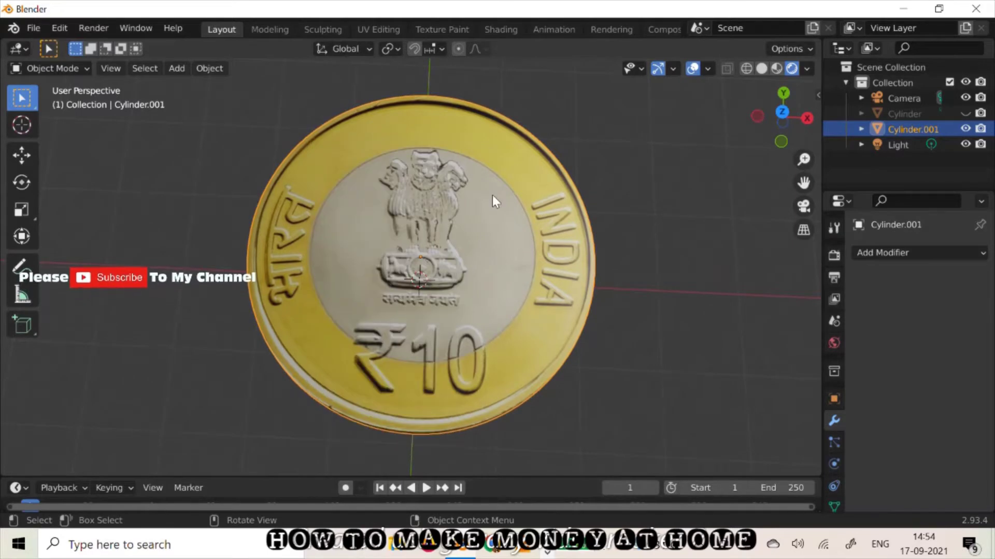
Step: Hide the finished coin Cylinder.001 and add a new mesh cylinder for the coin's other side
click(966, 129)
drag(767, 129, 767, 275)
key(shift+a)
mouse_move(409, 216)
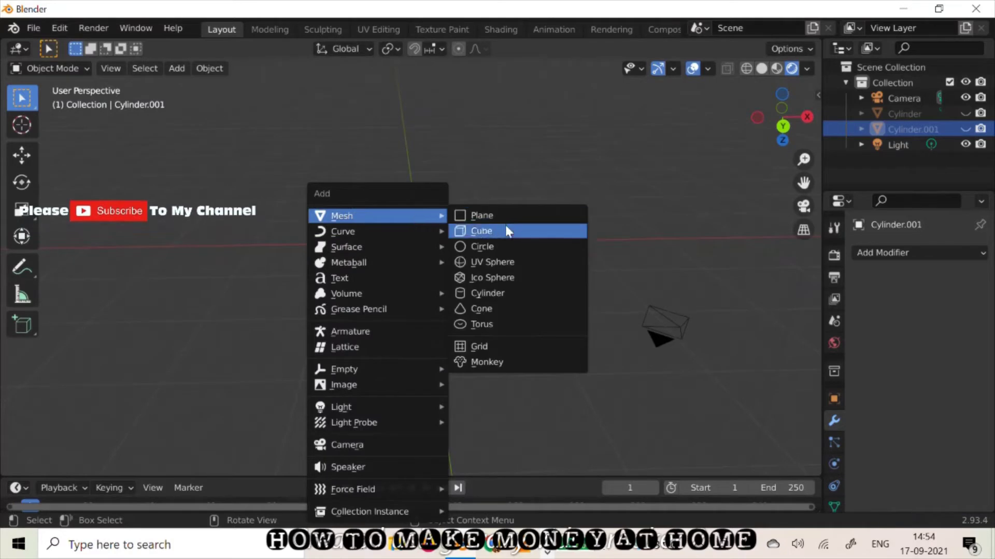
click(496, 293)
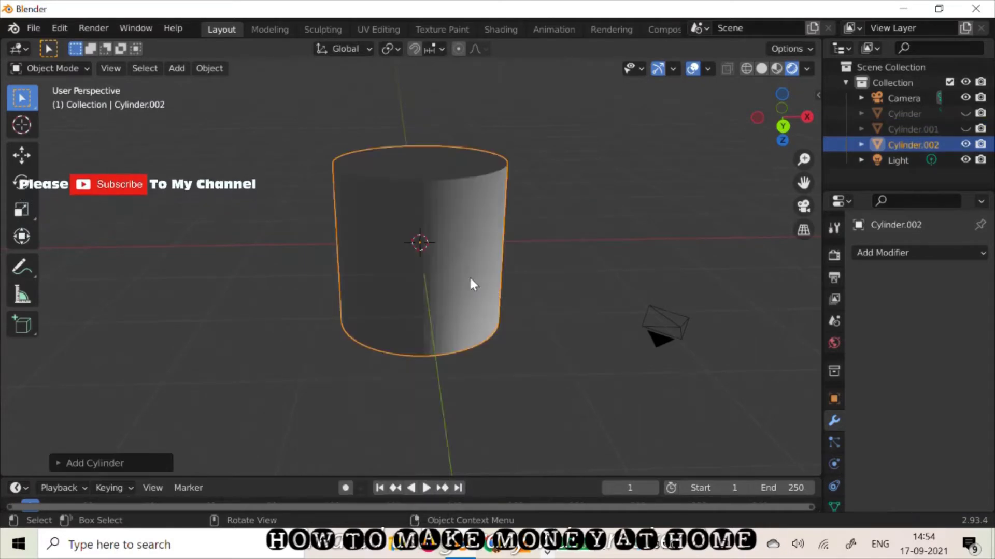
Step: Flatten the new cylinder along Z into a thin coin-shaped disc
key(s)
key(z)
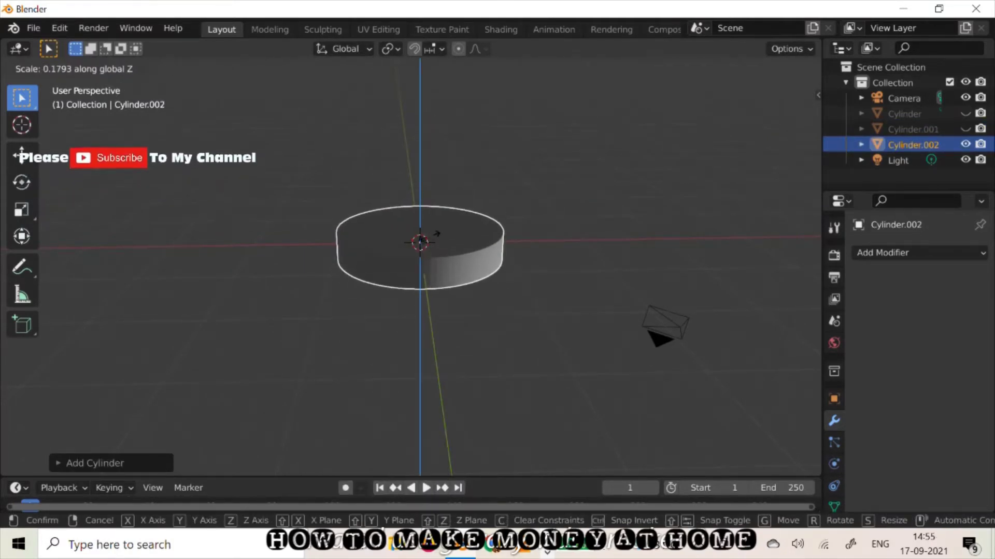
click(432, 258)
key(s)
key(z)
click(428, 237)
Step: Scale the flattened disc up uniformly on all axes to roughly double its width
key(s)
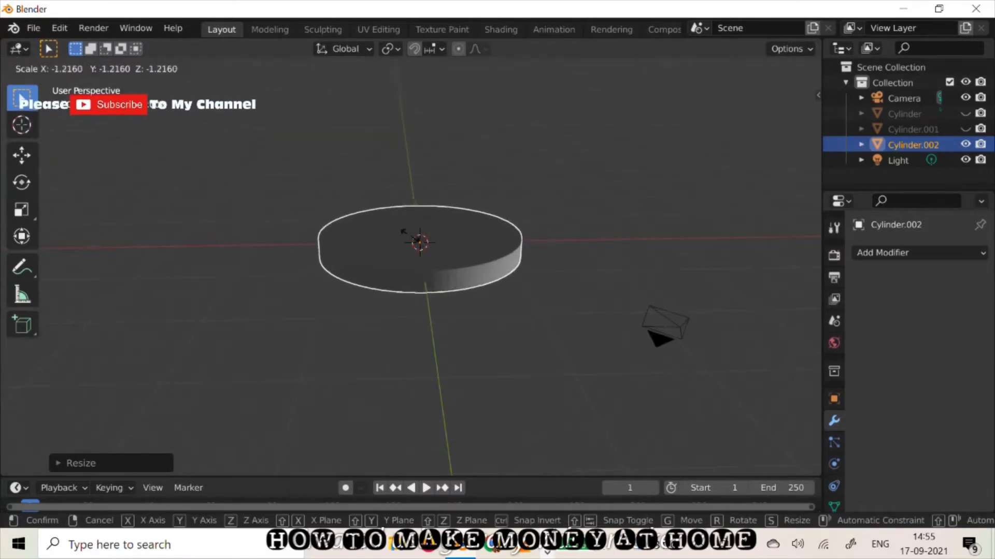
click(410, 238)
key(s)
click(400, 239)
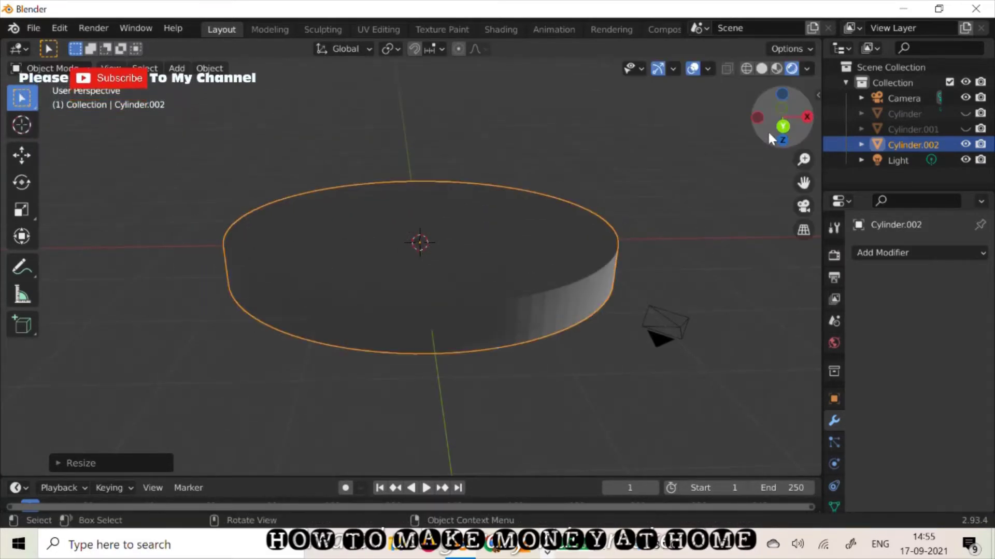
Step: In the Shading workspace, create a new material for the disc and place an Image Texture node beside the shader
mouse_move(775, 124)
mouse_down()
mouse_move(777, 143)
mouse_move(785, 62)
mouse_move(769, 133)
mouse_up()
click(495, 29)
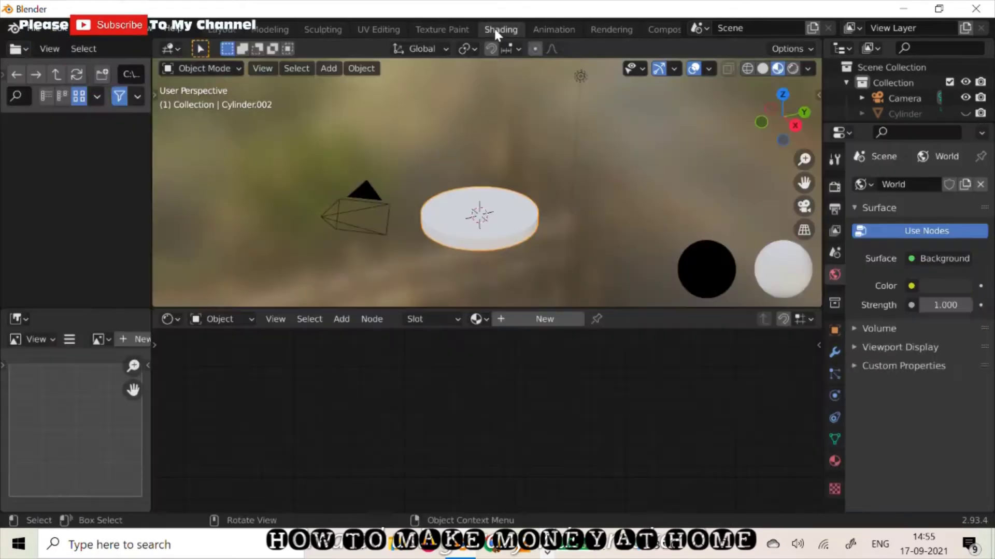
click(525, 319)
click(340, 319)
mouse_move(366, 407)
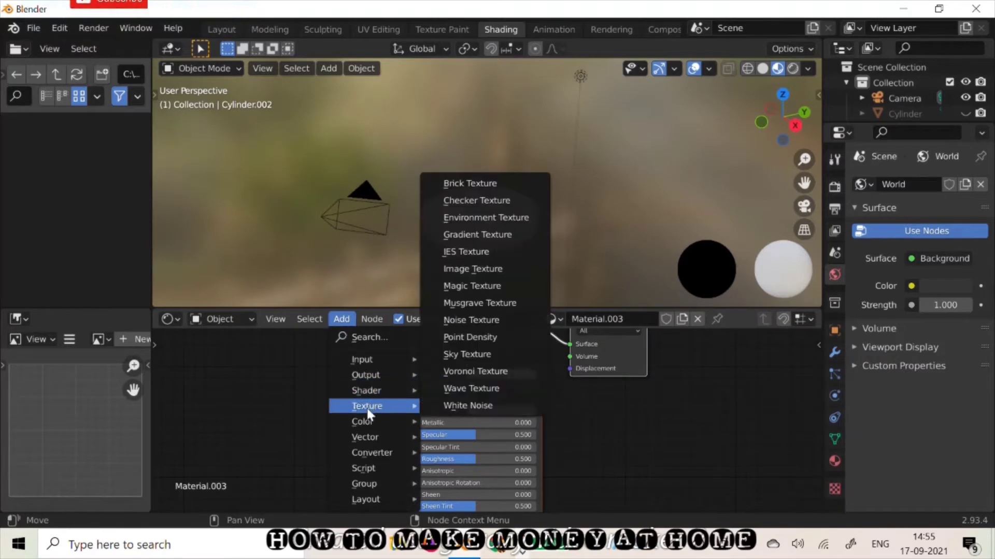
click(465, 270)
click(324, 415)
Step: Load the 10-Rupee-Coin image from Downloads into the texture node and connect its Color to Base Color
click(328, 439)
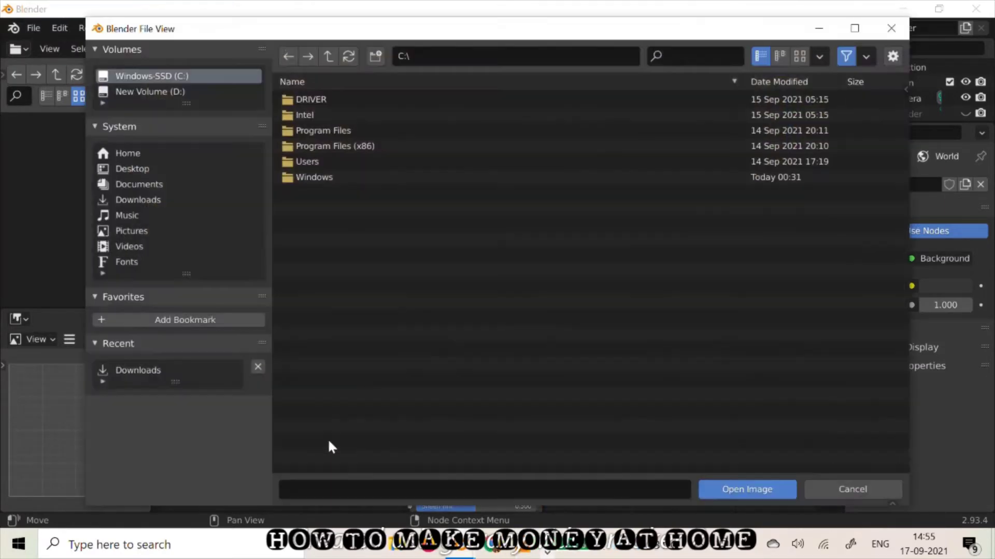
click(153, 201)
double_click(341, 97)
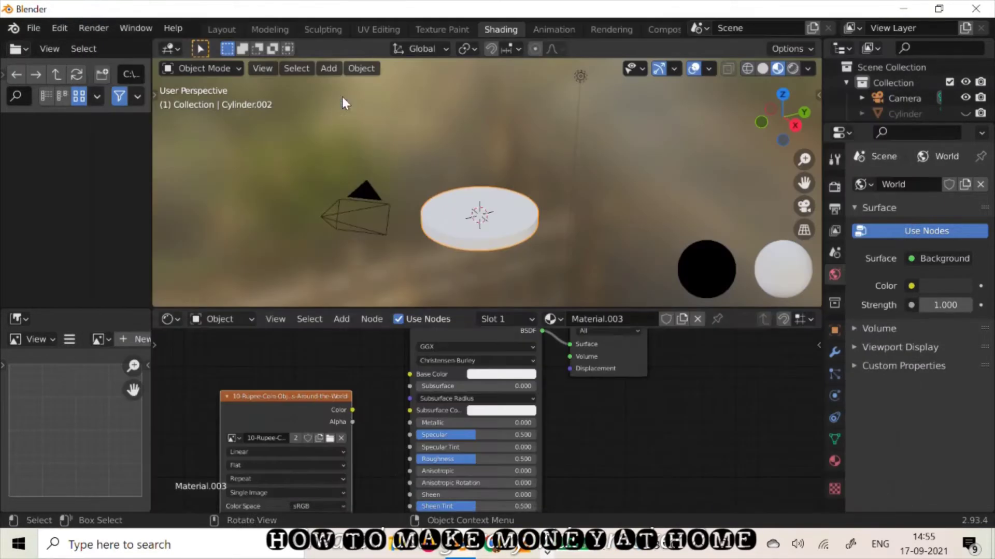
drag(402, 378, 409, 373)
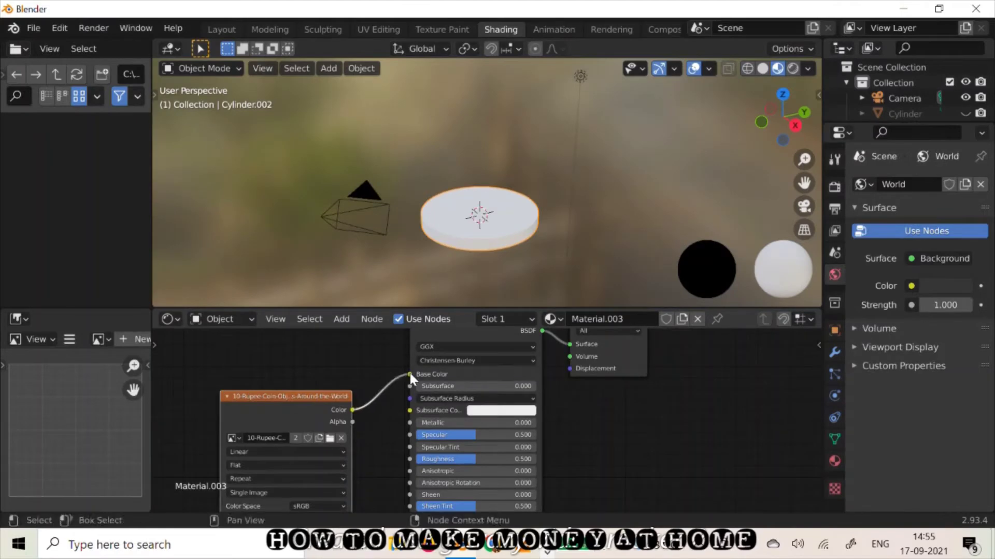
Step: In the UV Editing workspace, move the side strip's island above the coin image and one cap island below it
click(377, 31)
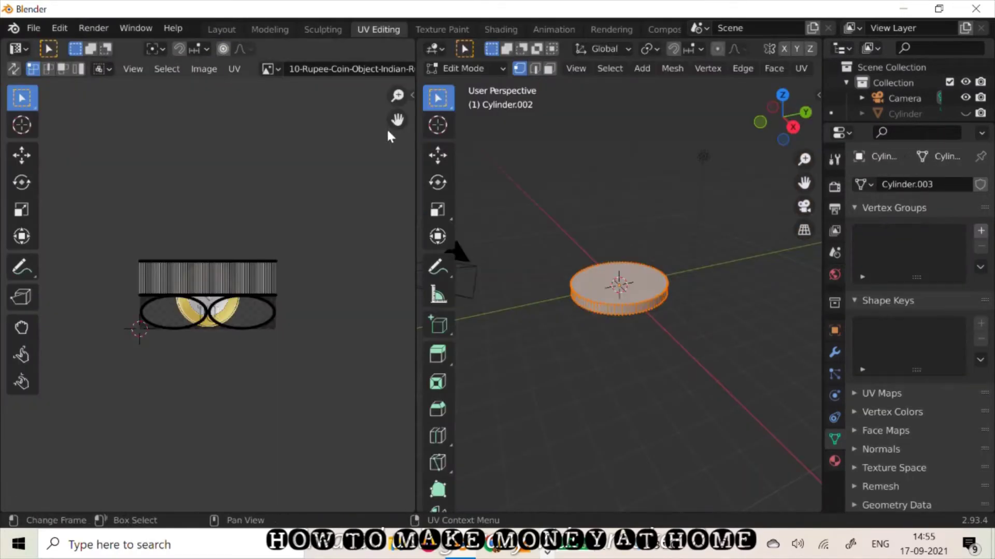
mouse_move(397, 95)
mouse_down()
mouse_move(397, 10)
mouse_move(398, 94)
mouse_up()
drag(48, 205, 373, 295)
key(g)
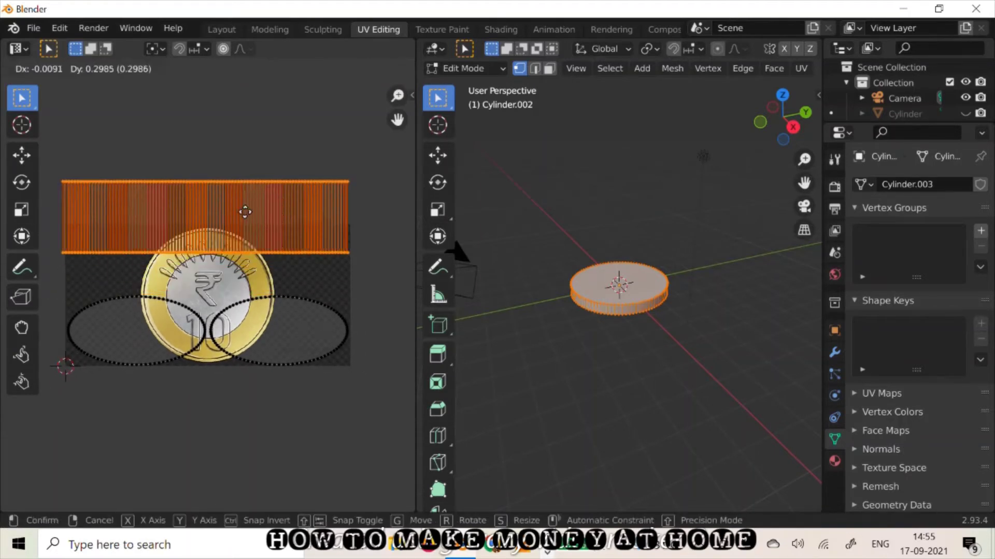
click(237, 139)
drag(209, 288, 356, 384)
key(g)
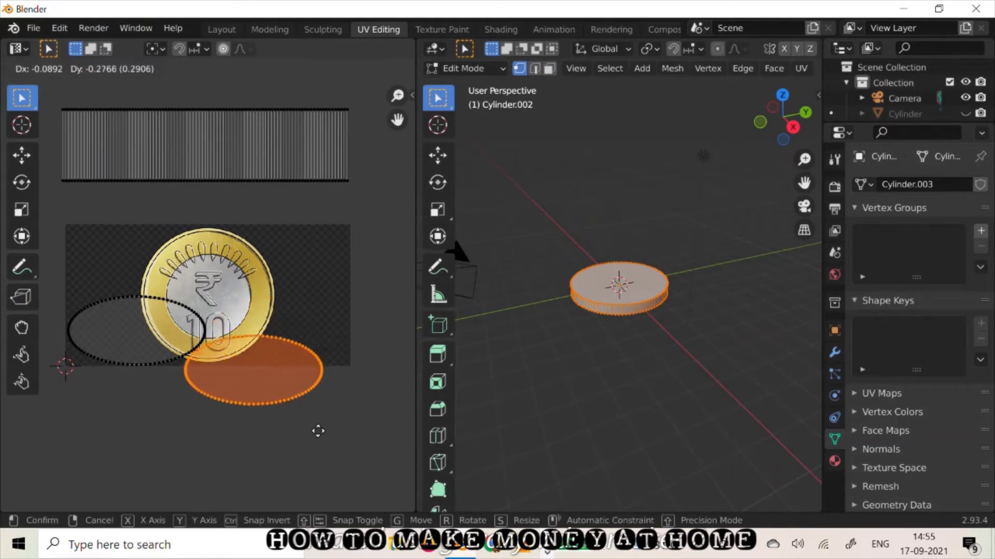
click(284, 482)
Step: Move the remaining cap UV island onto the coin and scale it uniformly to match the coin's width
drag(55, 285, 133, 358)
key(g)
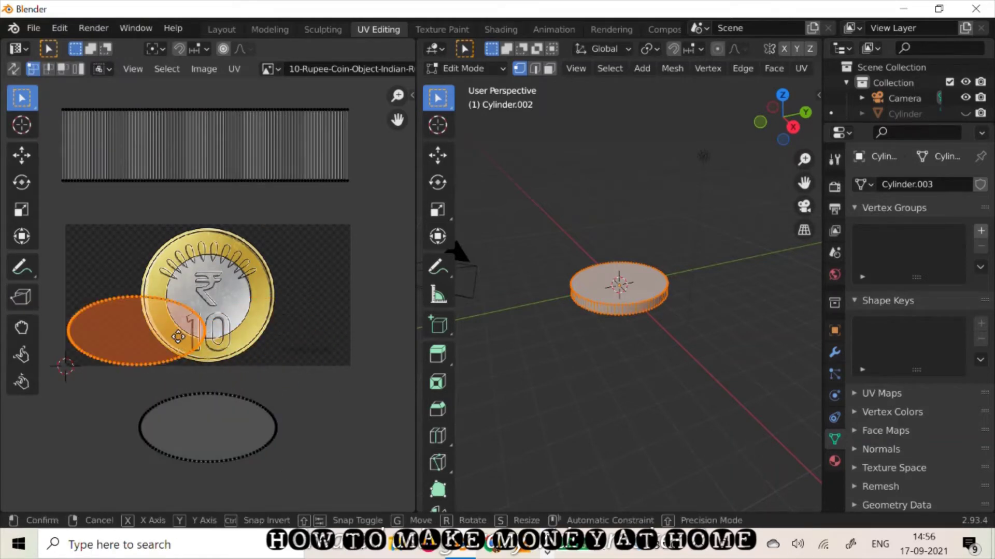
click(250, 306)
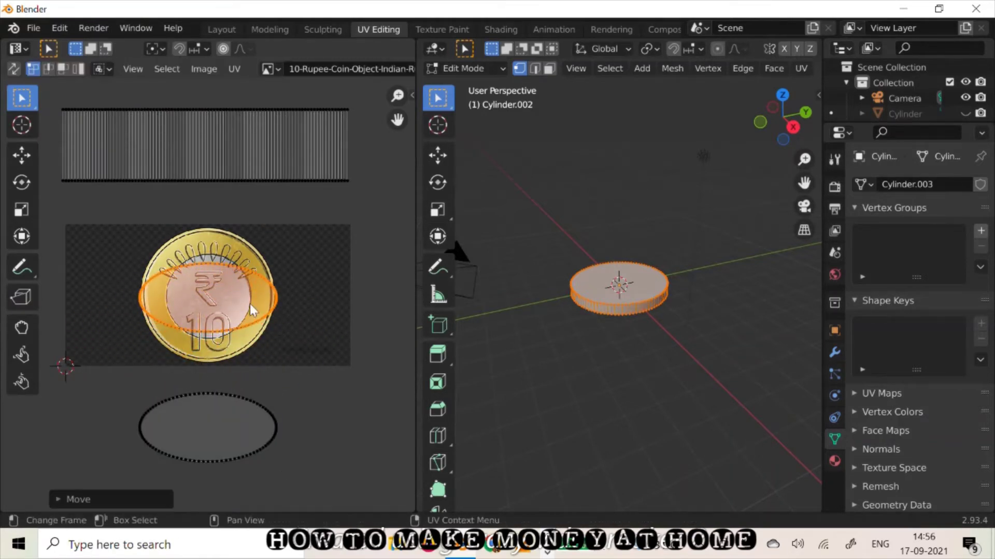
key(s)
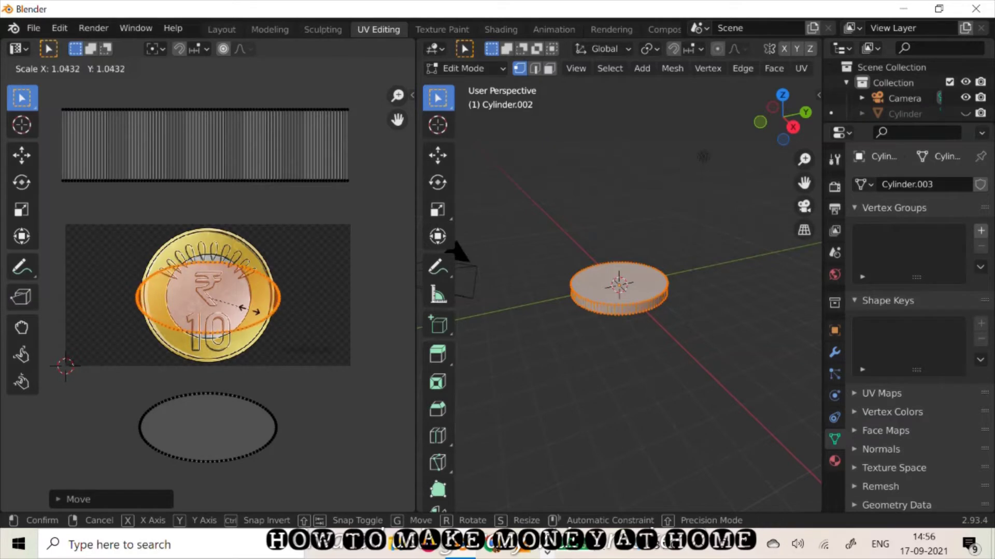
click(248, 309)
Step: Stretch this cap island by about 1.9 along Y, then fine-tune its height and position to match the coin's rim
key(s)
key(y)
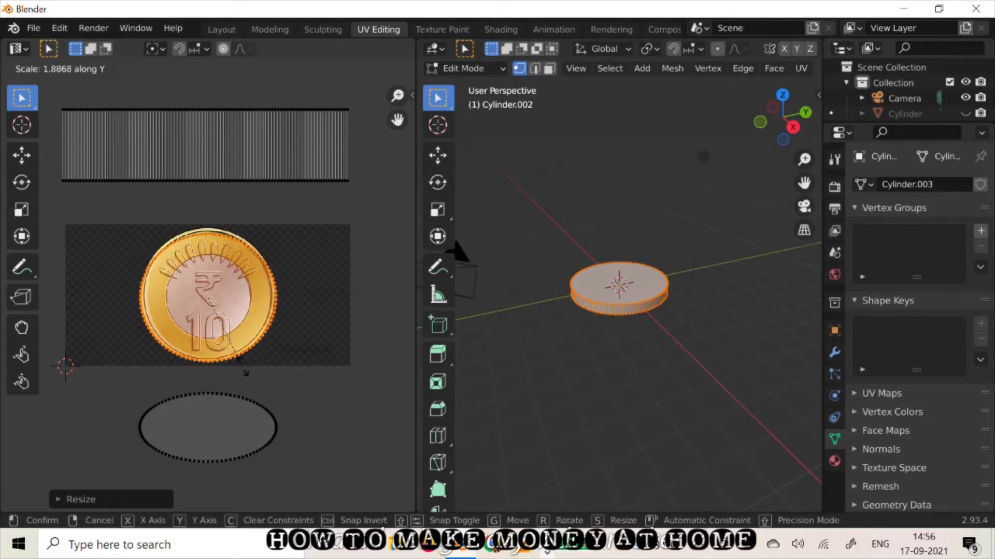
click(241, 350)
key(g)
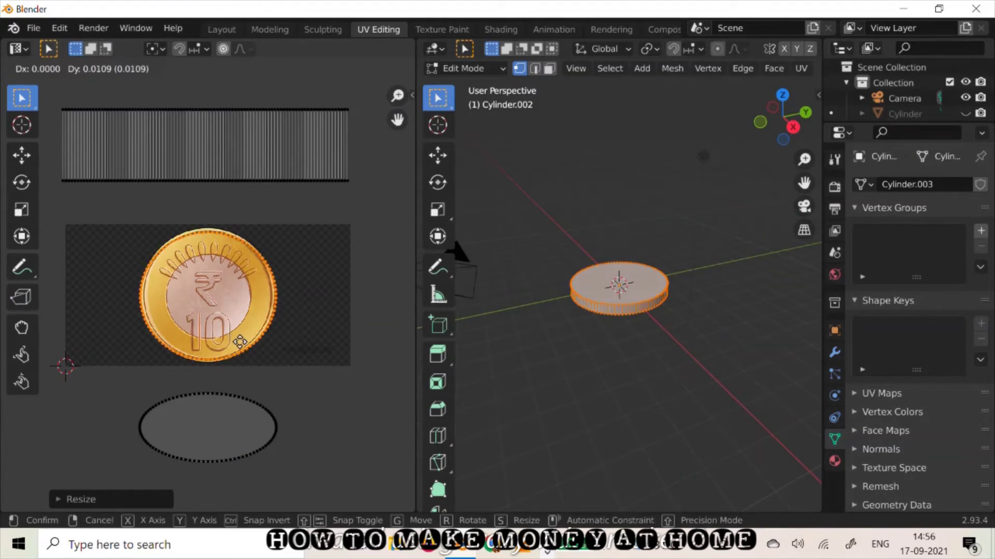
click(240, 342)
key(s)
key(y)
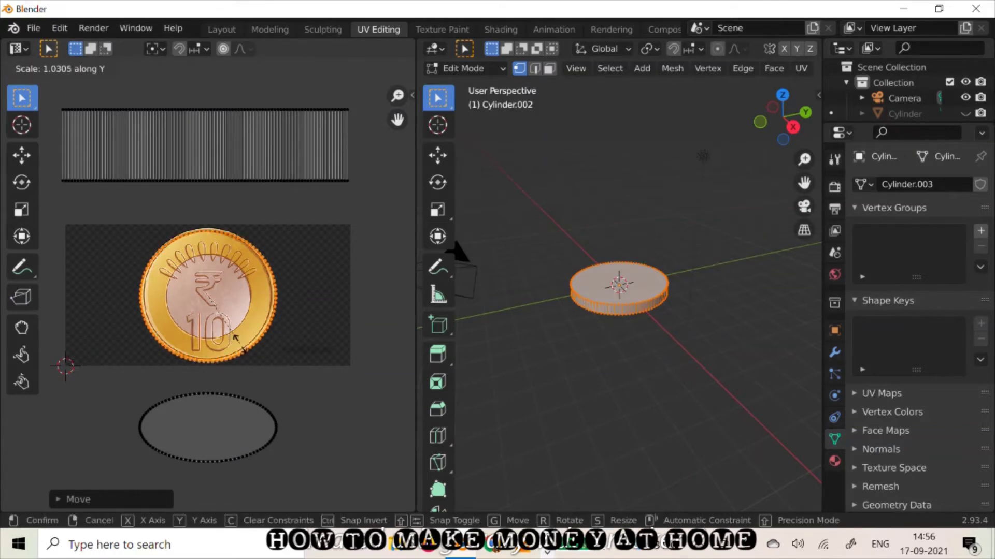
click(235, 339)
key(g)
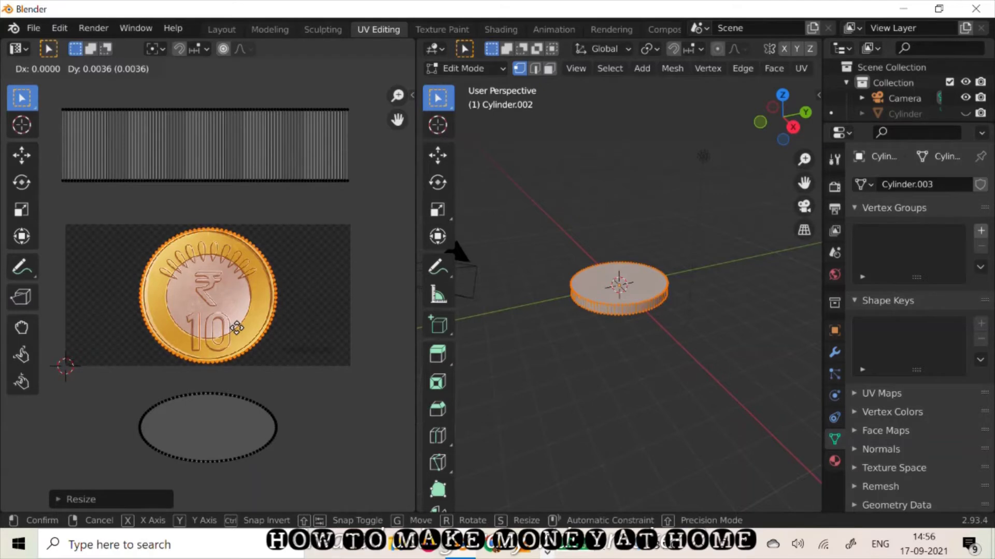
click(263, 379)
Step: Move the other cap island from below the image onto the coin, stretch it along Y and align it with the rim
drag(120, 377, 288, 498)
key(g)
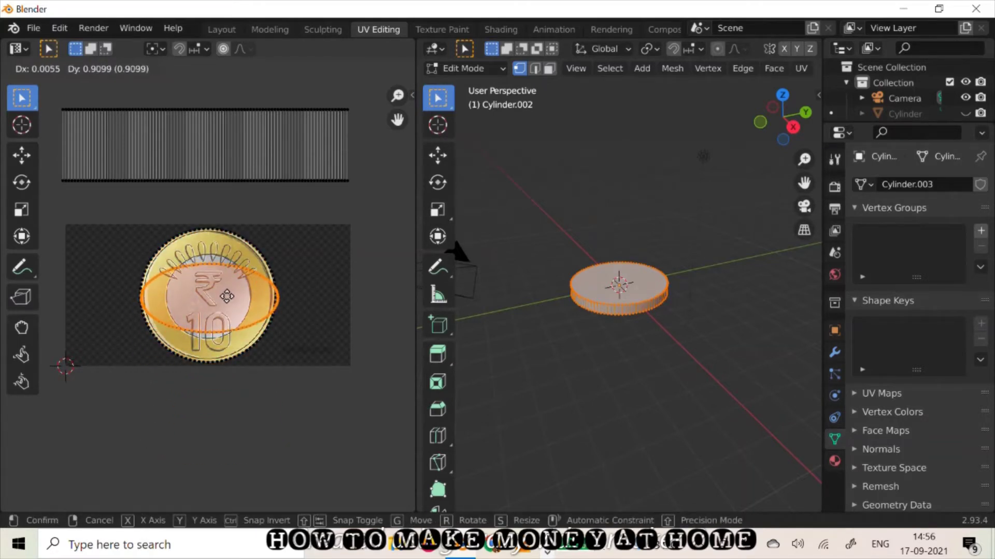
click(226, 296)
key(s)
key(y)
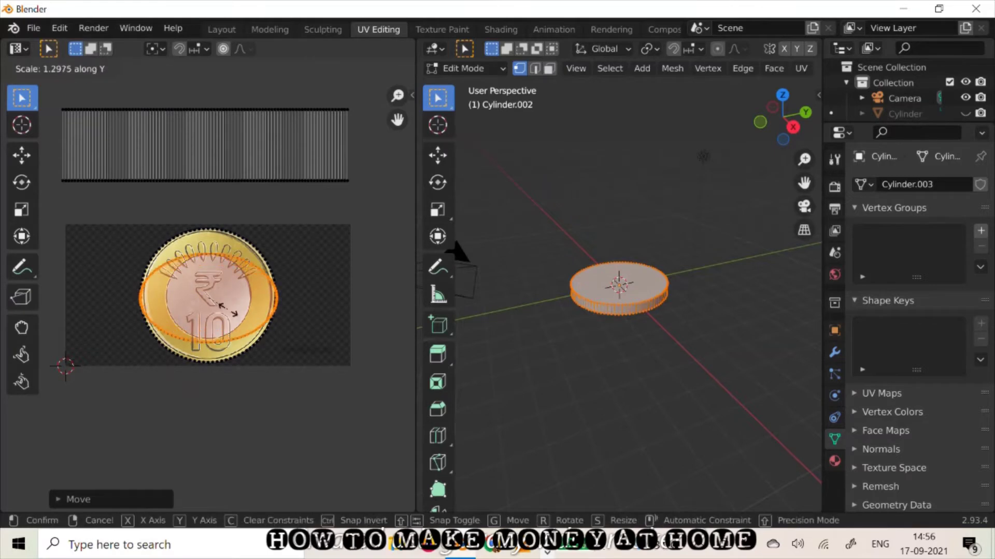
click(232, 323)
key(g)
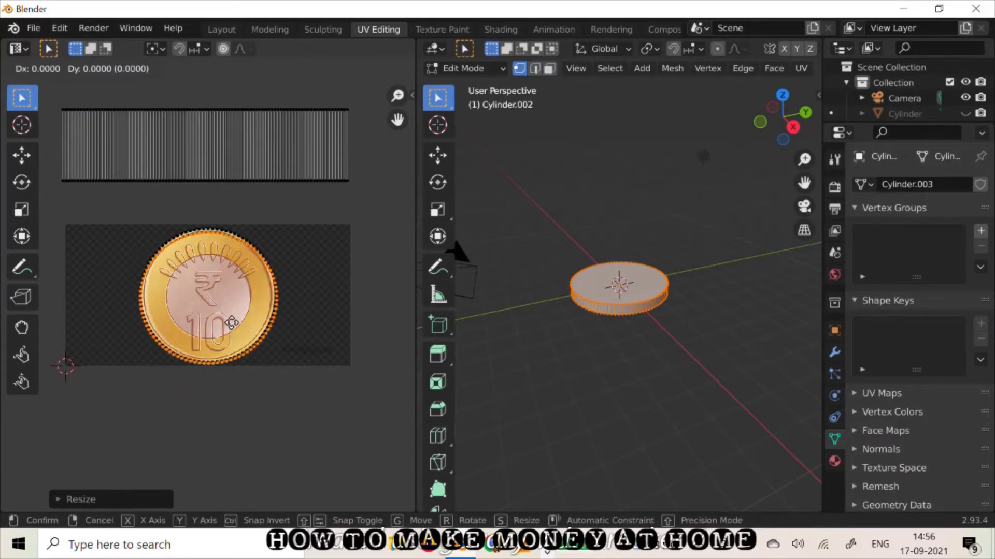
click(231, 321)
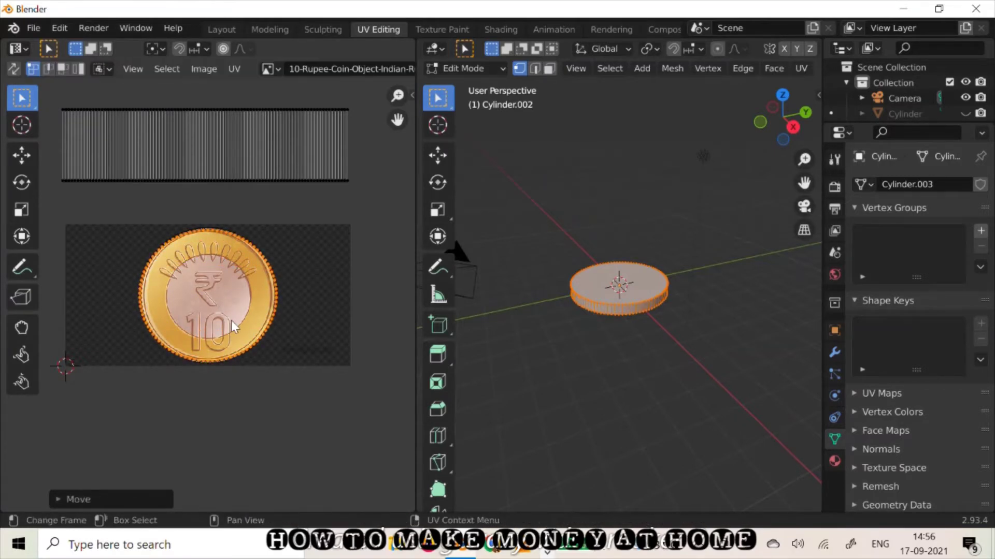
Step: Shrink the side strip's UV island and fit it inside the golden ring beside the coin's silver centre
drag(51, 95, 356, 193)
key(s)
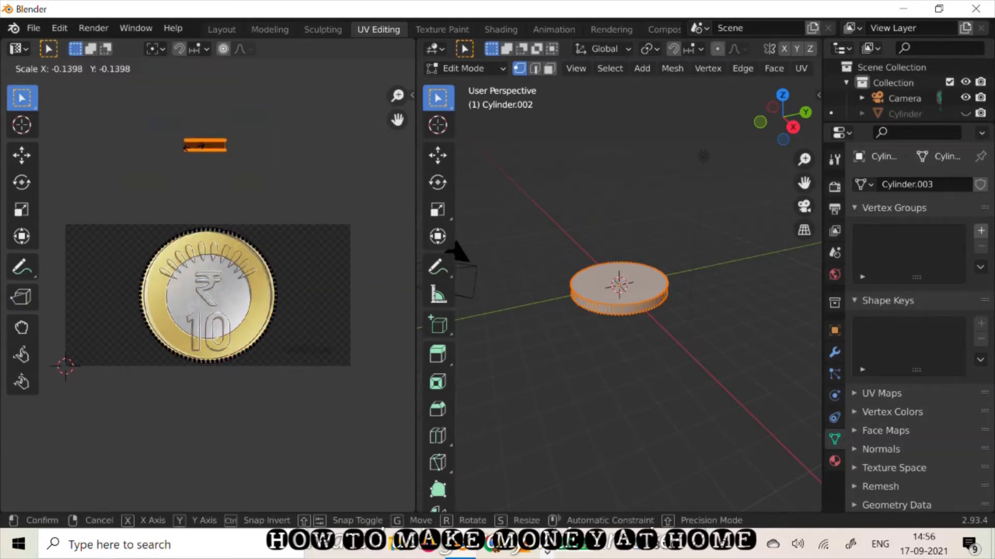
click(200, 147)
key(g)
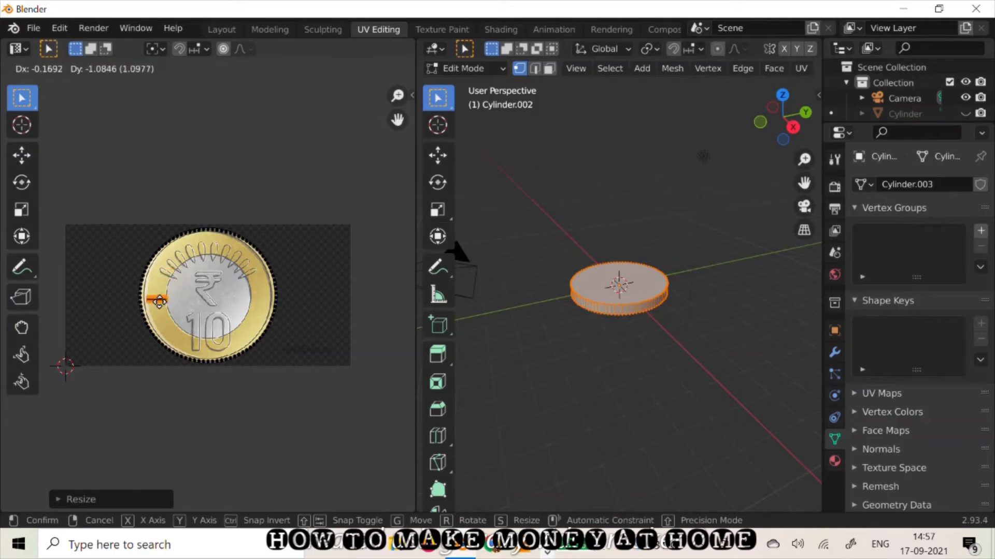
click(157, 299)
key(s)
click(157, 299)
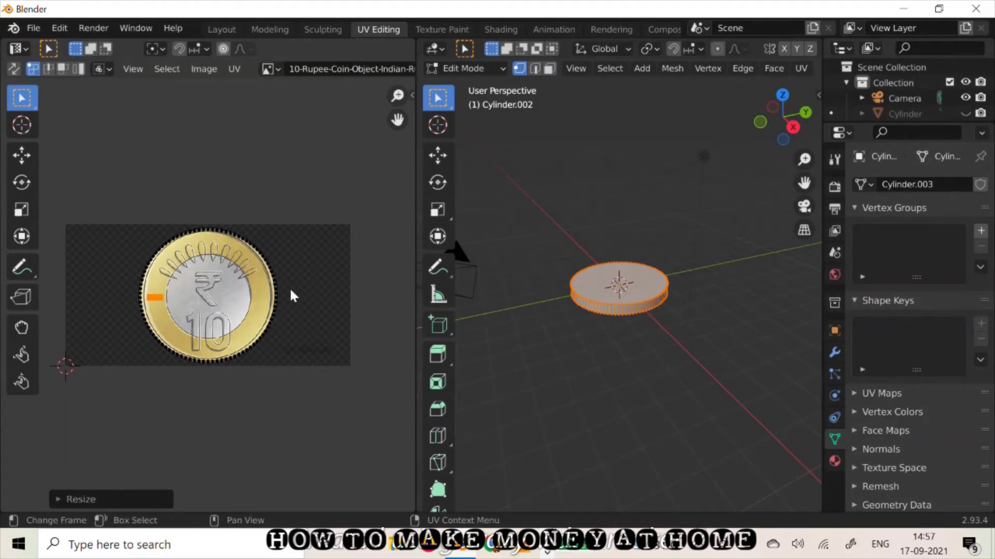
Step: Return to the Layout workspace and rotate the textured coin freely with the Rotate tool's trackball
click(224, 27)
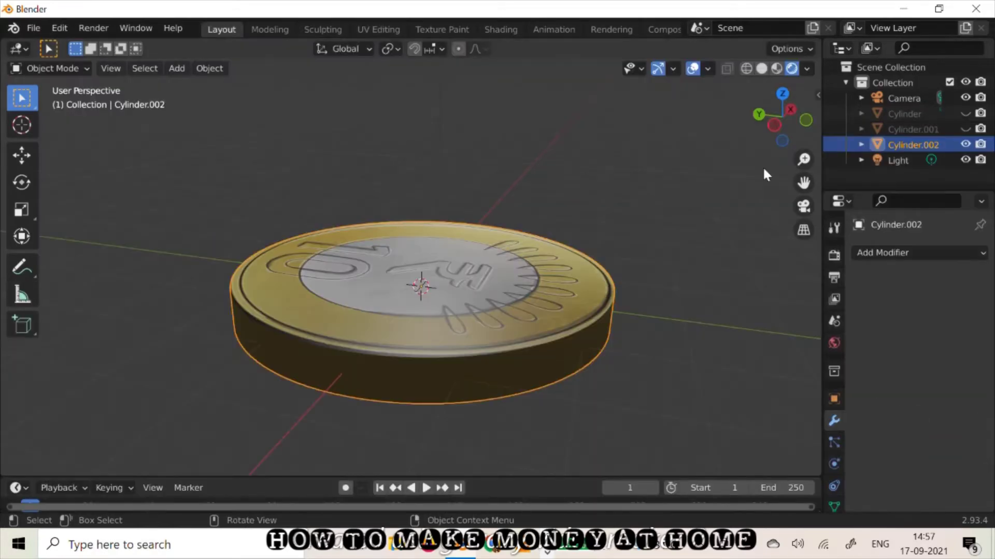
drag(761, 123, 699, 135)
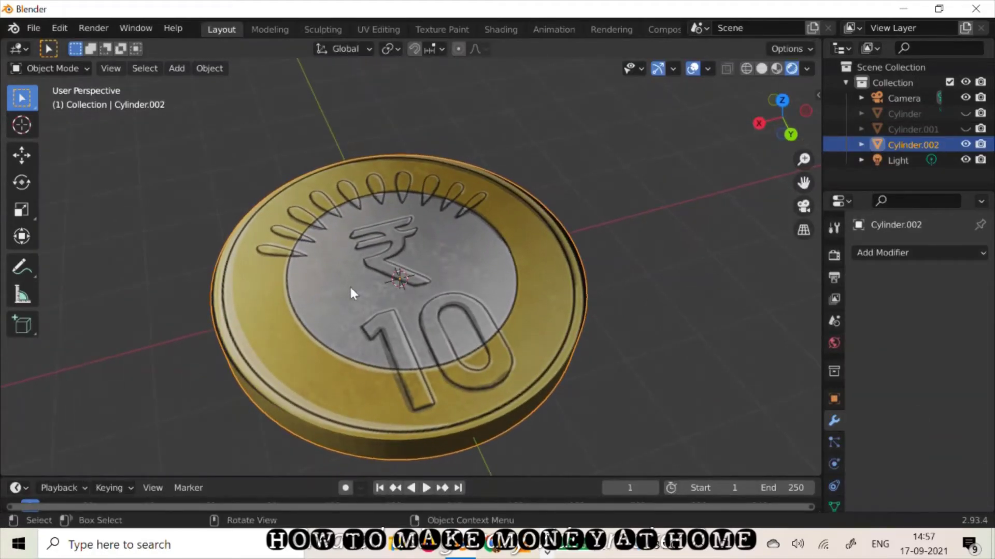
click(22, 182)
drag(473, 267, 415, 472)
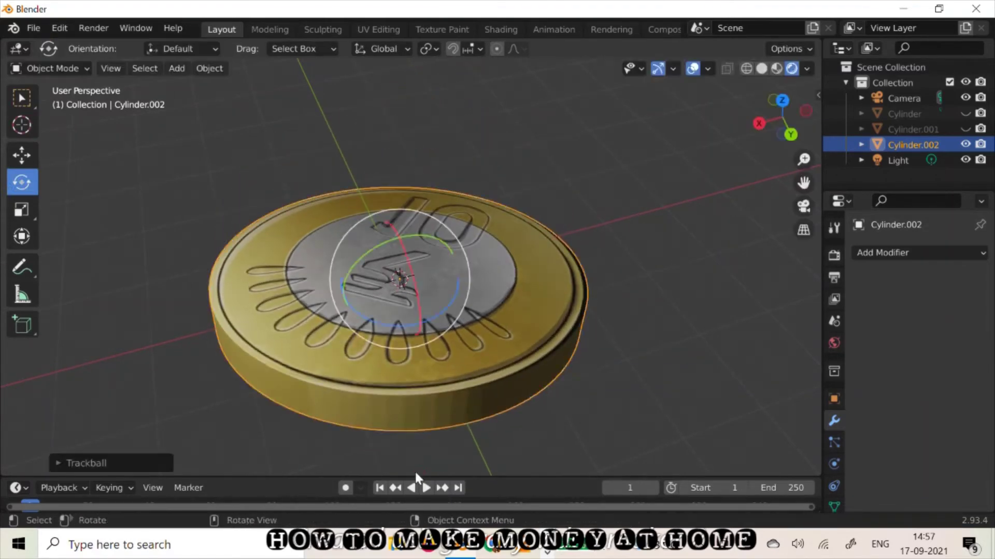
Step: Return to the selection tool and unhide Cylinder.001, the coin with the lion emblem
click(23, 101)
drag(767, 148, 766, 132)
click(964, 128)
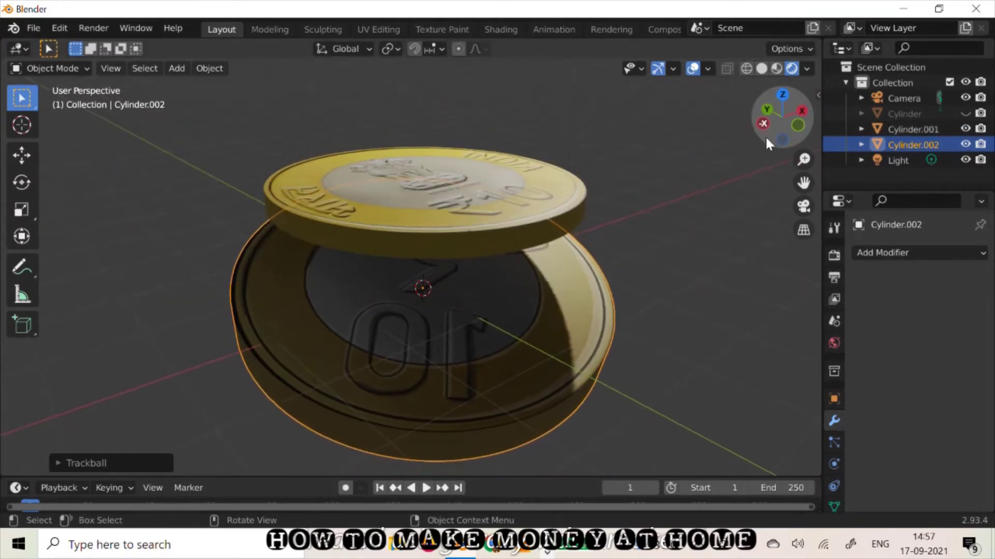
Step: Rotate Cylinder.001 about the X and Y axes so its tilt follows the coin below it
click(483, 195)
key(shift+space)
key(r)
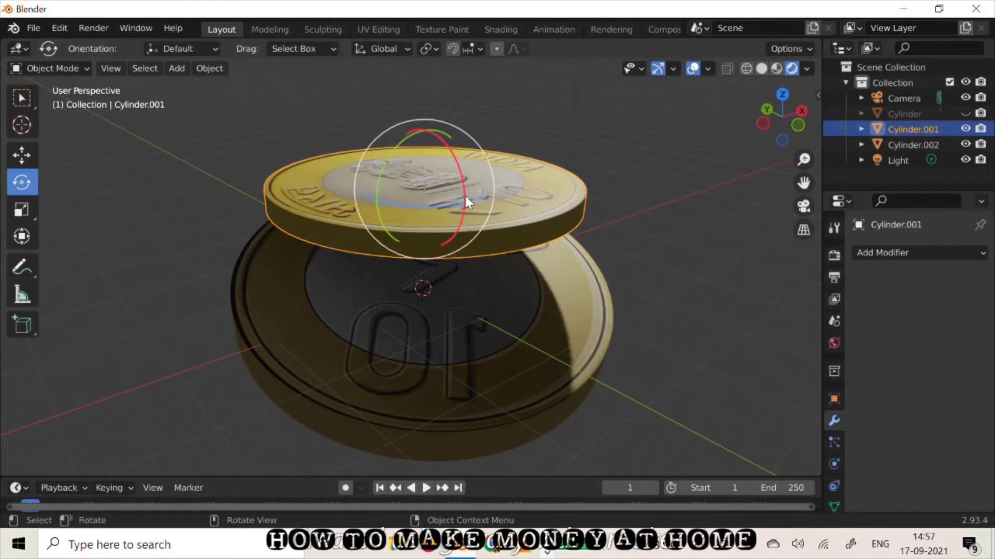
drag(464, 194, 465, 213)
drag(390, 204, 399, 205)
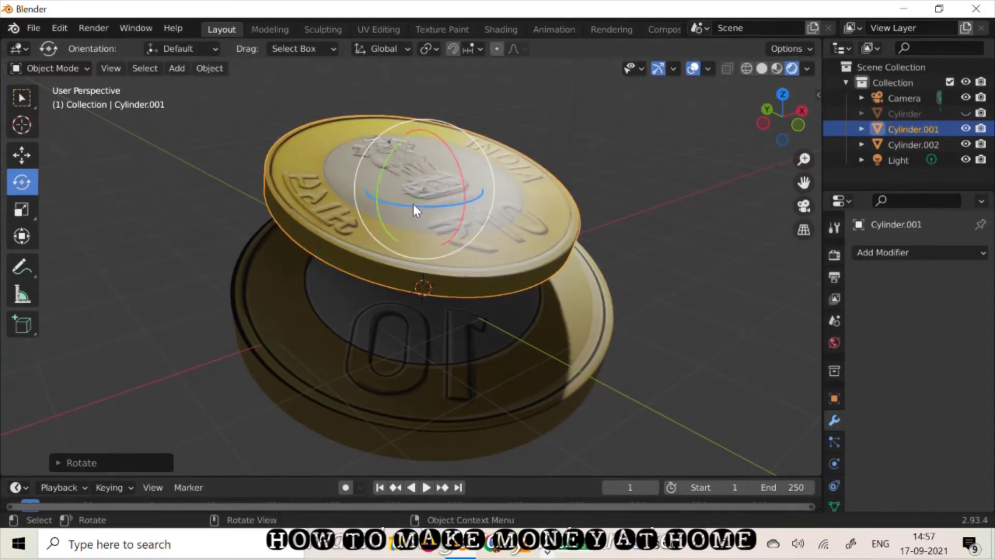
Step: Lower Cylinder.001 onto Cylinder.002 and centre it over that coin as seen from above
key(g)
click(425, 288)
drag(781, 125, 779, 166)
key(g)
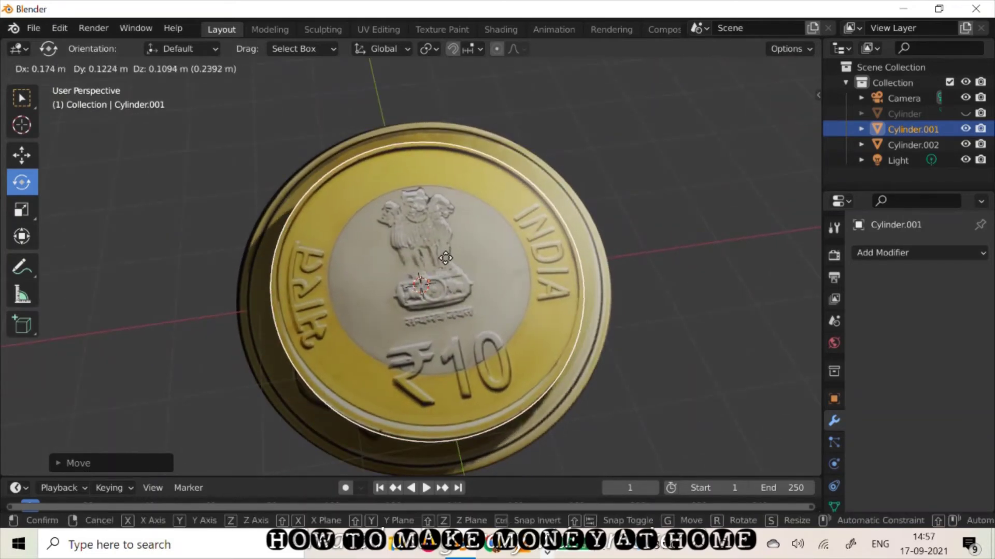
click(445, 256)
Step: Scale Cylinder.001 up uniformly until its outline matches the rim of Cylinder.002
key(s)
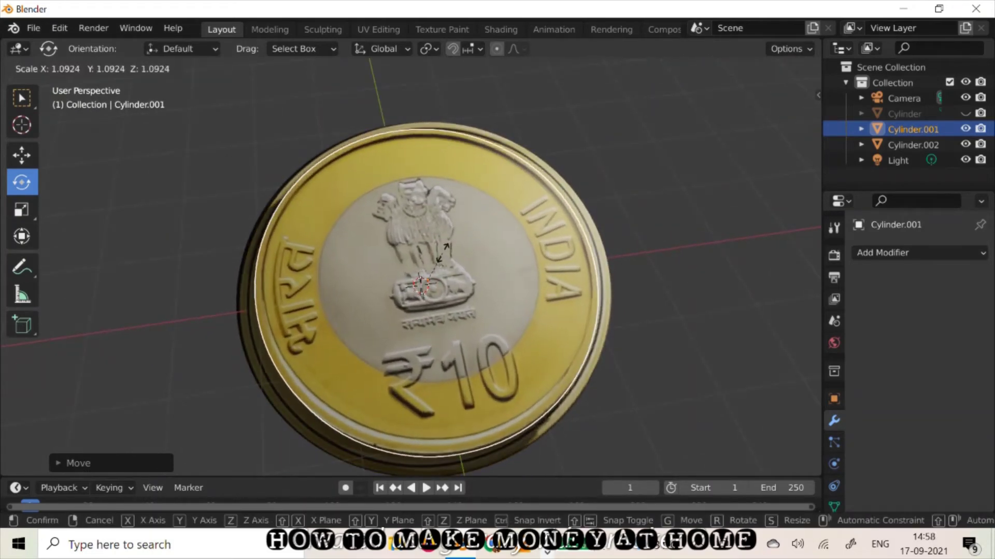
click(435, 251)
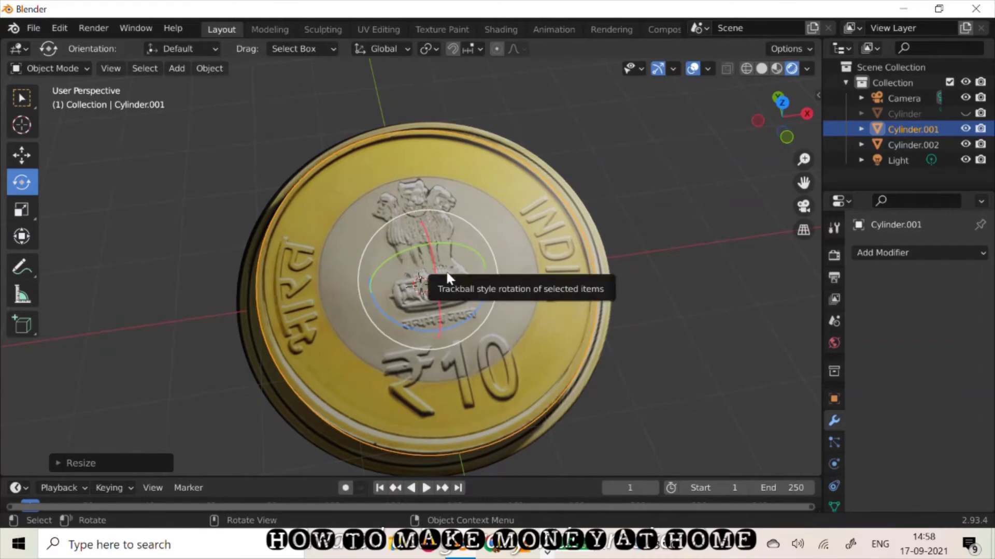
key(s)
click(448, 272)
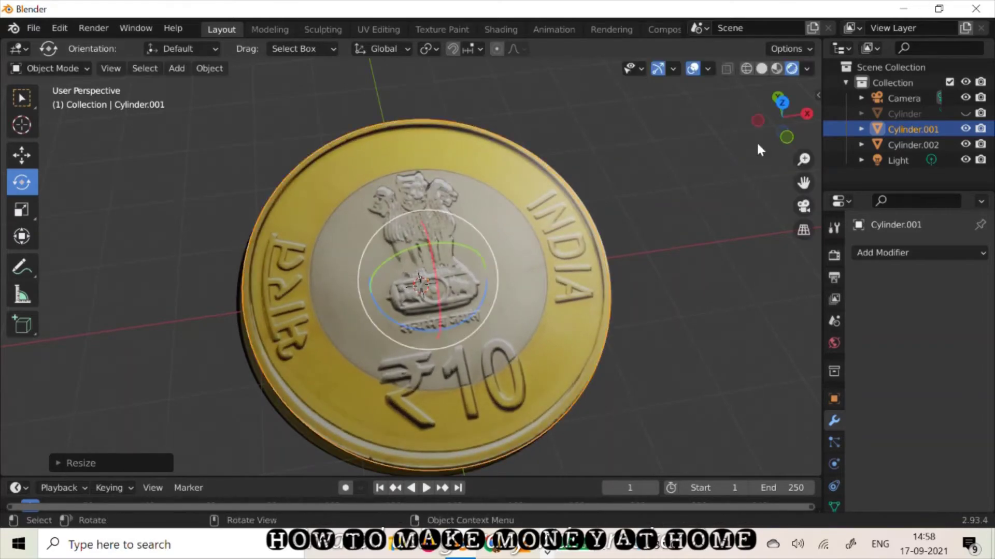
Step: Adjust the rotation of Cylinder.001 from the side and shift it closer to the lower coin
drag(772, 127, 777, 39)
drag(365, 225, 361, 231)
key(g)
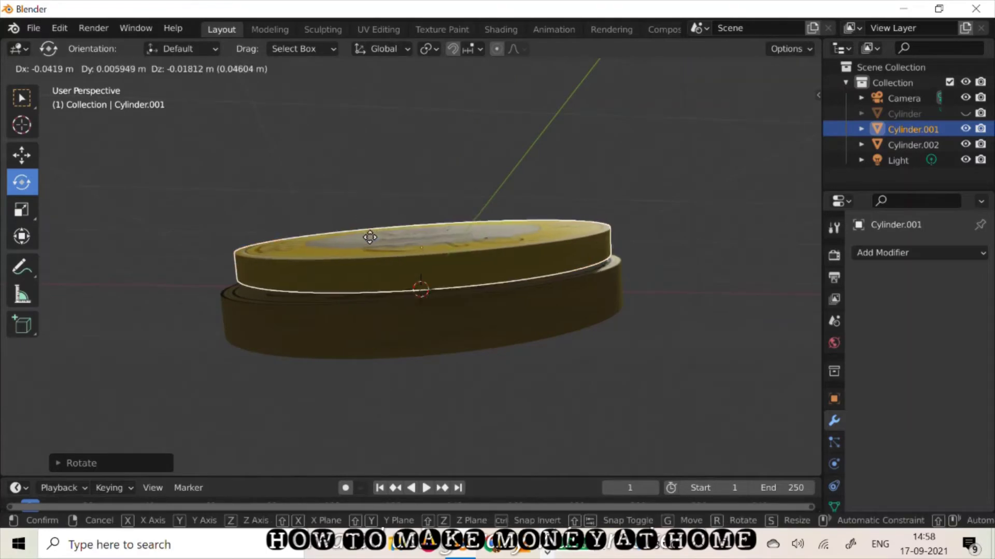
click(365, 241)
drag(765, 136, 552, 135)
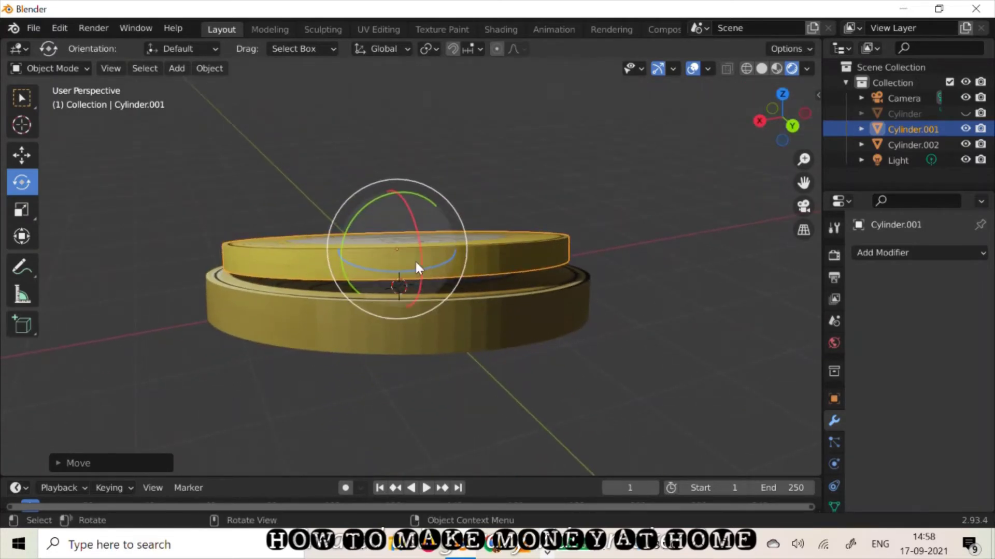
drag(419, 260, 419, 263)
Step: Lower Cylinder.001 about 0.06 m along Z and enlarge it to the lower coin's width
drag(766, 132, 757, 134)
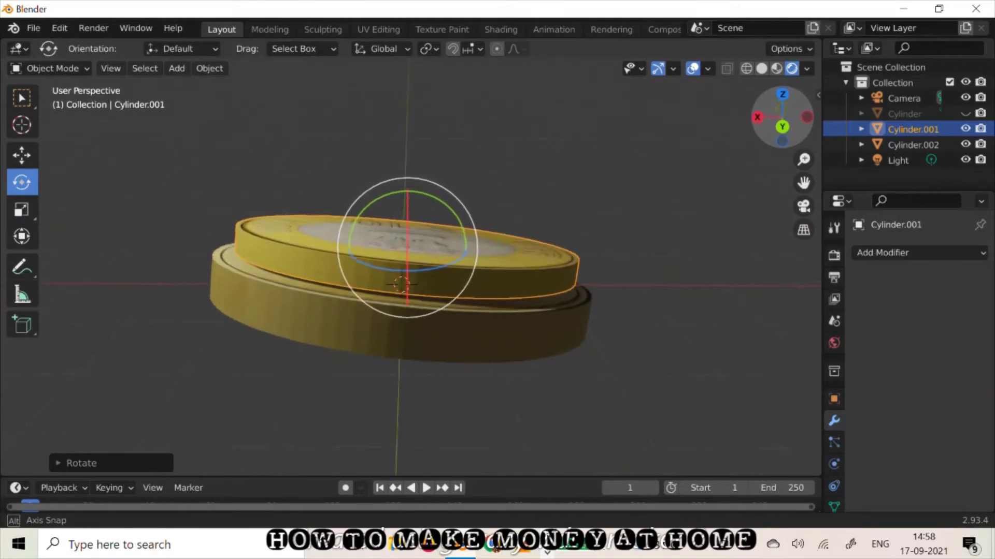
key(g)
key(z)
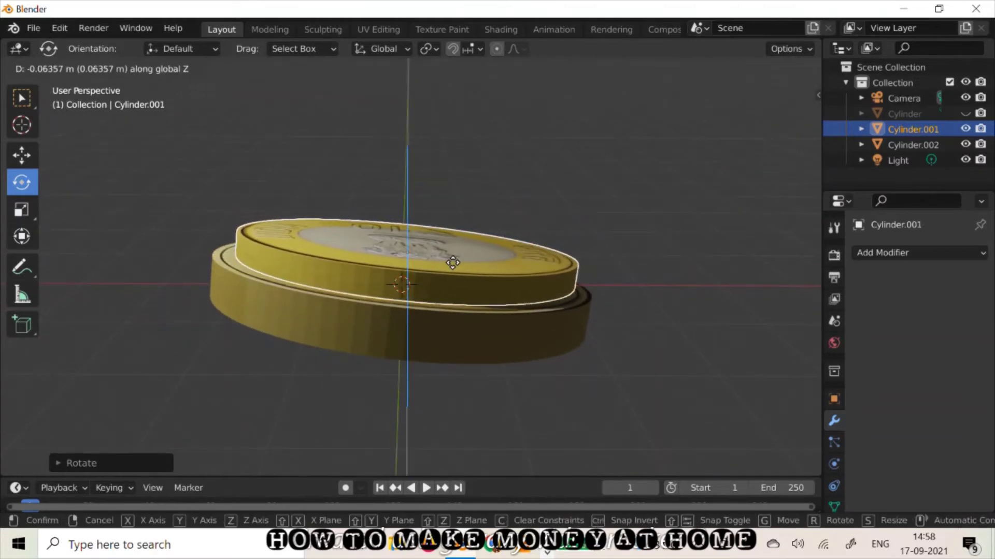
click(452, 263)
key(s)
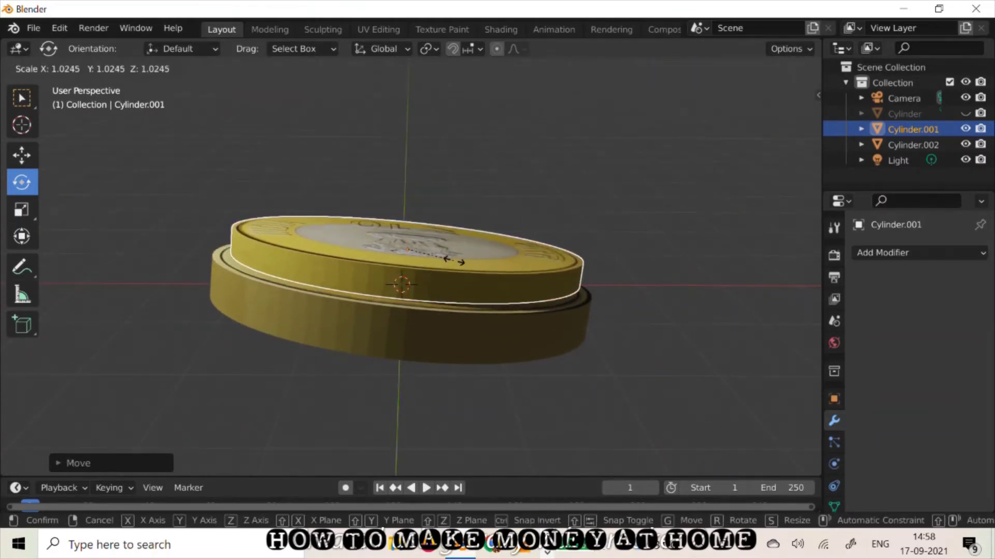
click(456, 263)
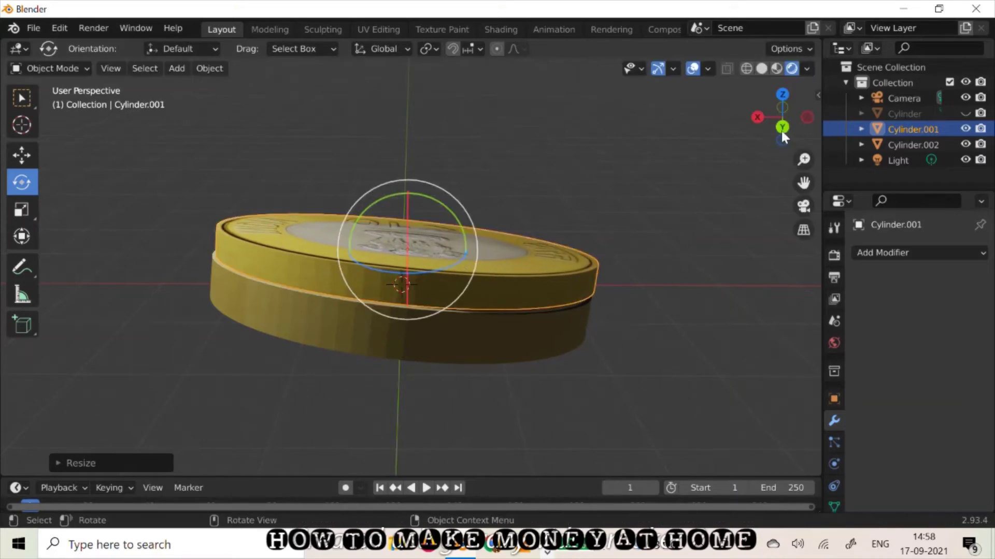
Step: Shift Cylinder.001 slightly to line its edge up with the edge of Cylinder.002
drag(780, 120, 760, 113)
drag(766, 164, 758, 223)
key(g)
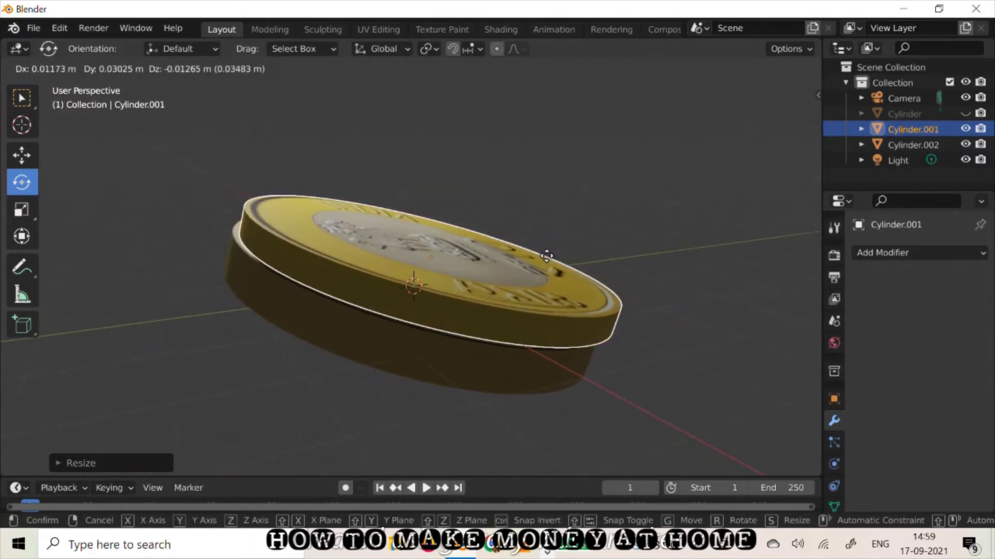
click(540, 255)
Step: Select Cylinder.002 from the underside and nudge it closer to Cylinder.001
drag(782, 127, 772, 62)
drag(777, 148, 764, 127)
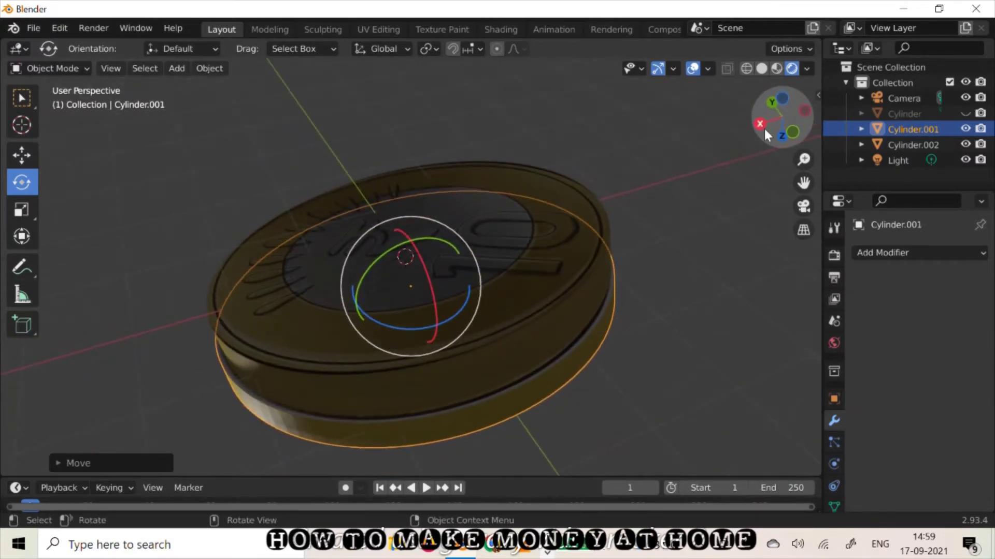
right_click(505, 299)
click(344, 365)
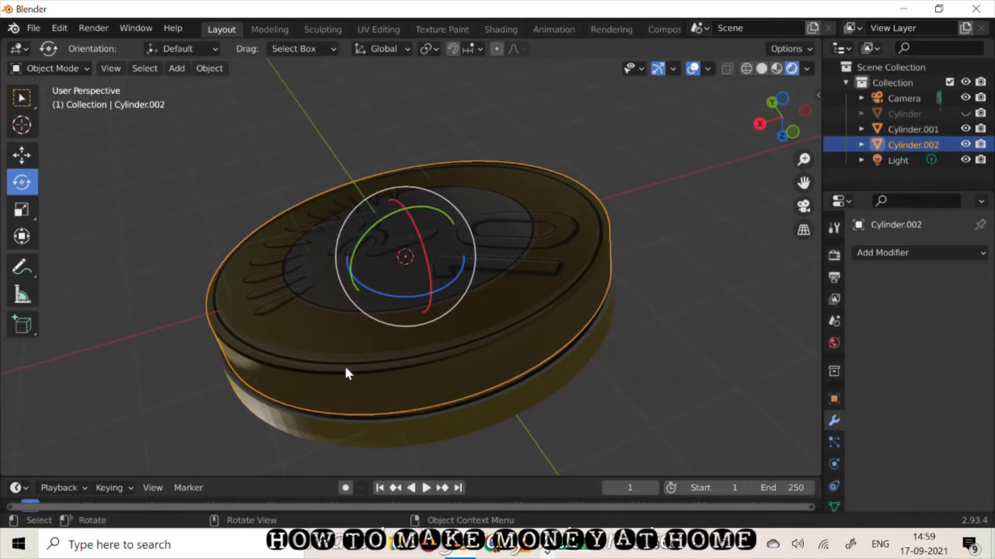
key(g)
click(345, 373)
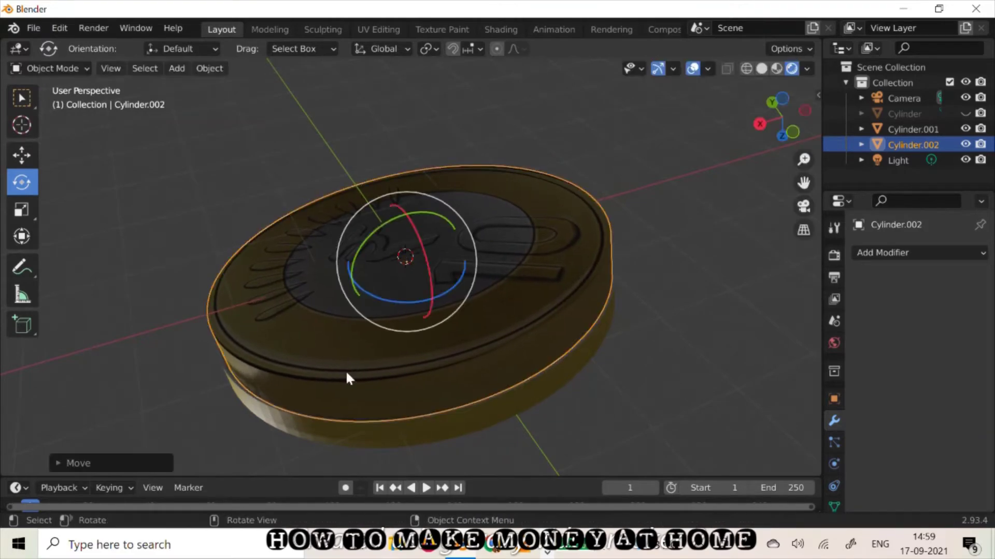
Step: Enlarge Cylinder.002 slightly and move it about 0.3 m along Z into Cylinder.001
click(781, 136)
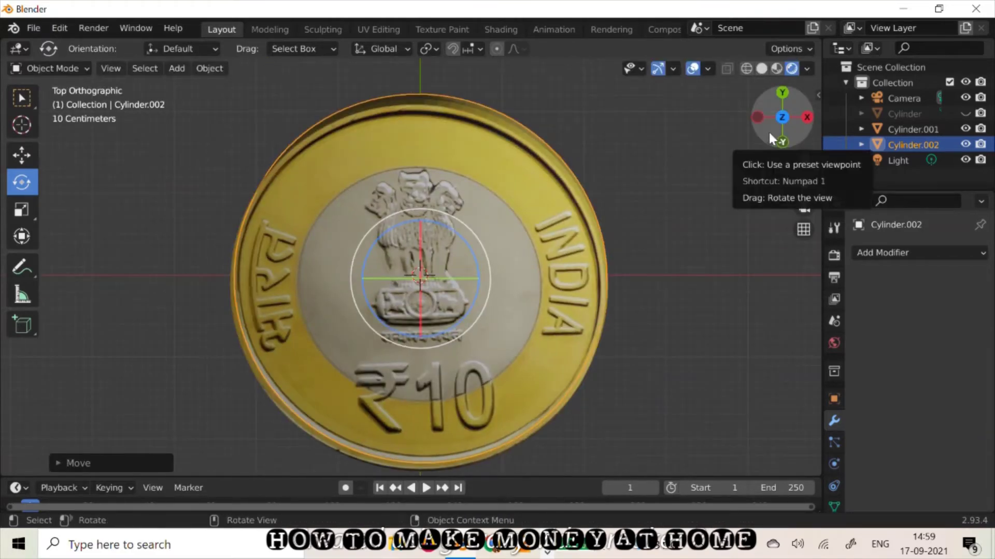
mouse_move(769, 129)
mouse_down()
mouse_move(769, 108)
mouse_move(772, 120)
mouse_move(785, 93)
mouse_move(769, 134)
mouse_move(770, 122)
mouse_up()
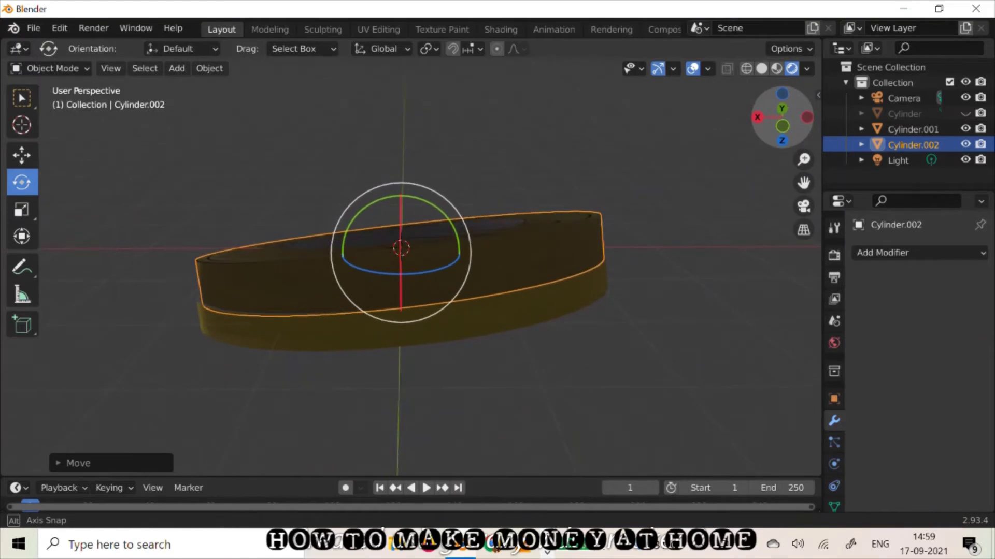
key(s)
click(502, 262)
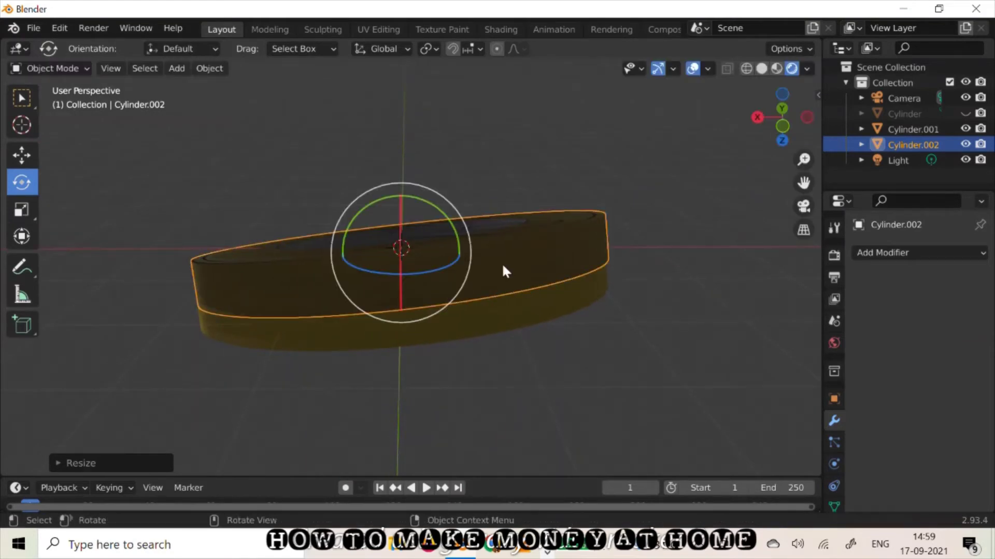
key(g)
key(z)
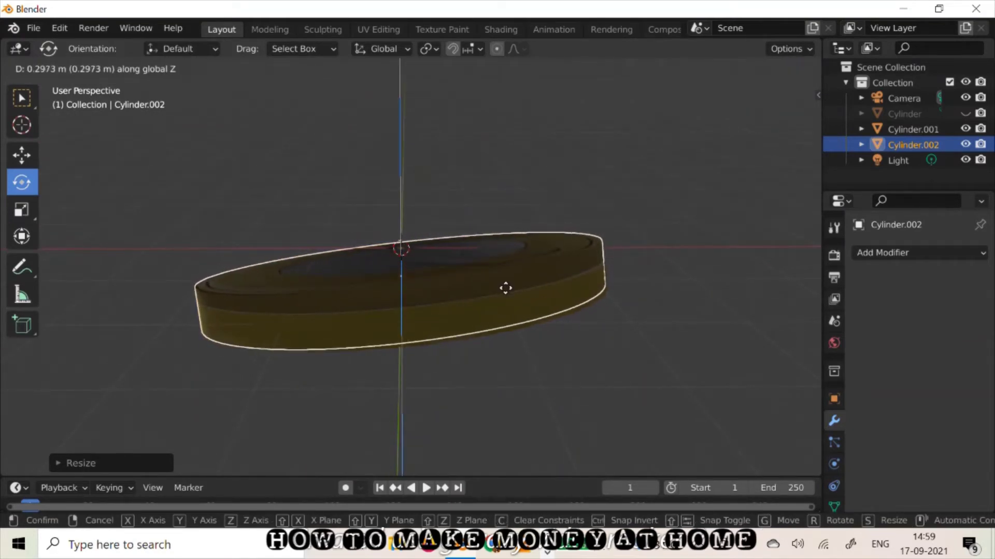
click(506, 290)
Step: Move Cylinder.002 about -0.04 m along Z and nudge it freely to align with Cylinder.001
drag(776, 122, 722, 150)
key(g)
key(z)
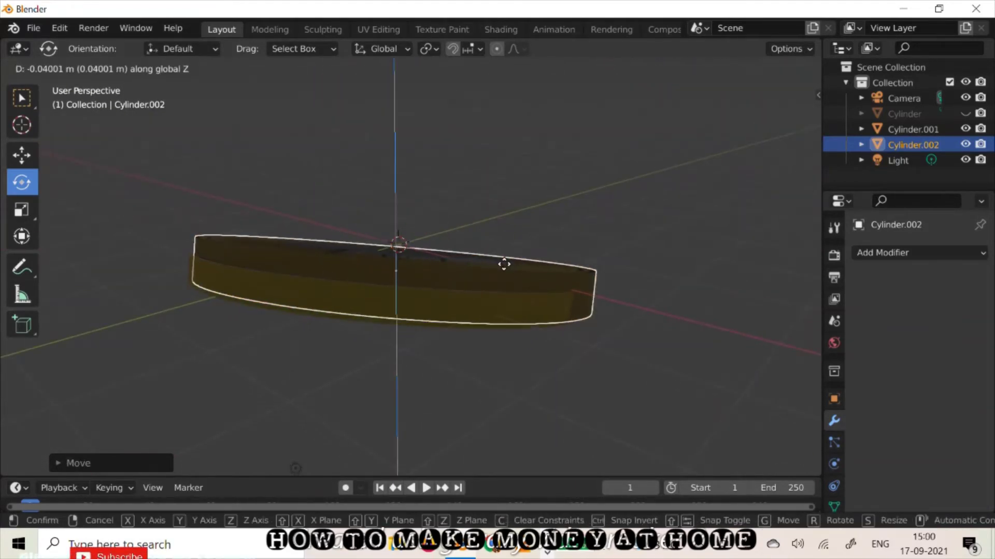
click(504, 264)
key(g)
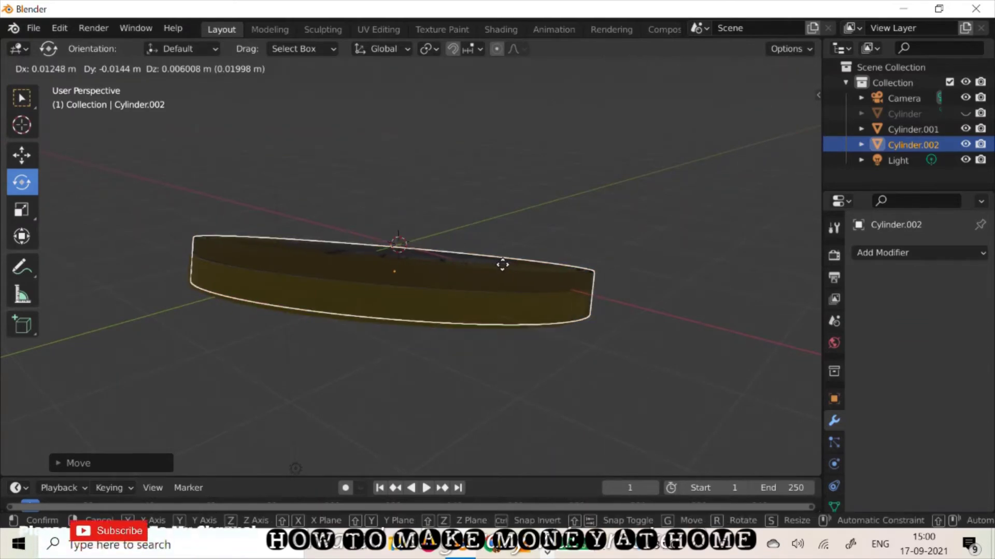
click(502, 264)
Step: Reselect Cylinder.002 and pull it down clear of Cylinder.001 to separate the two coins
drag(782, 124, 689, 277)
drag(775, 106, 763, 126)
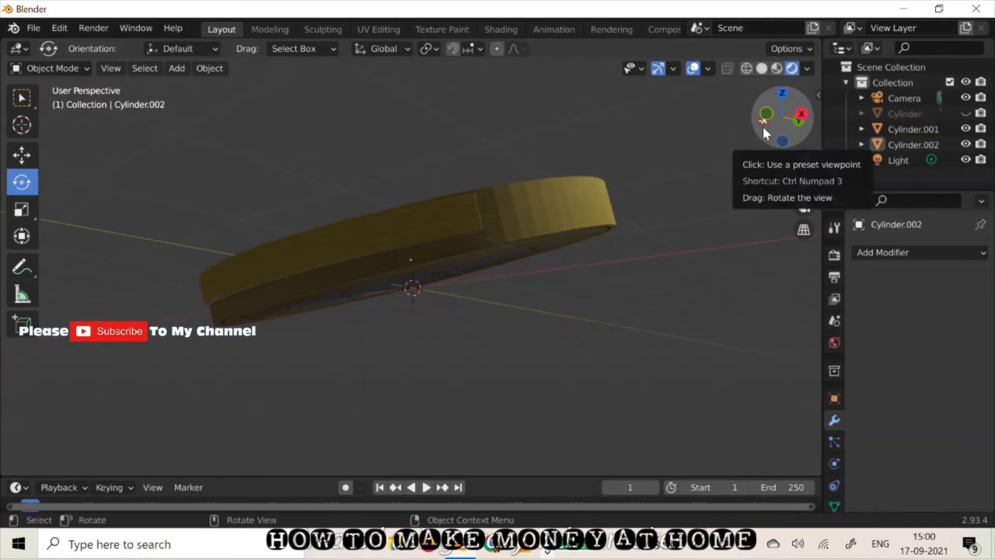
right_click(538, 217)
click(590, 224)
click(590, 224)
key(g)
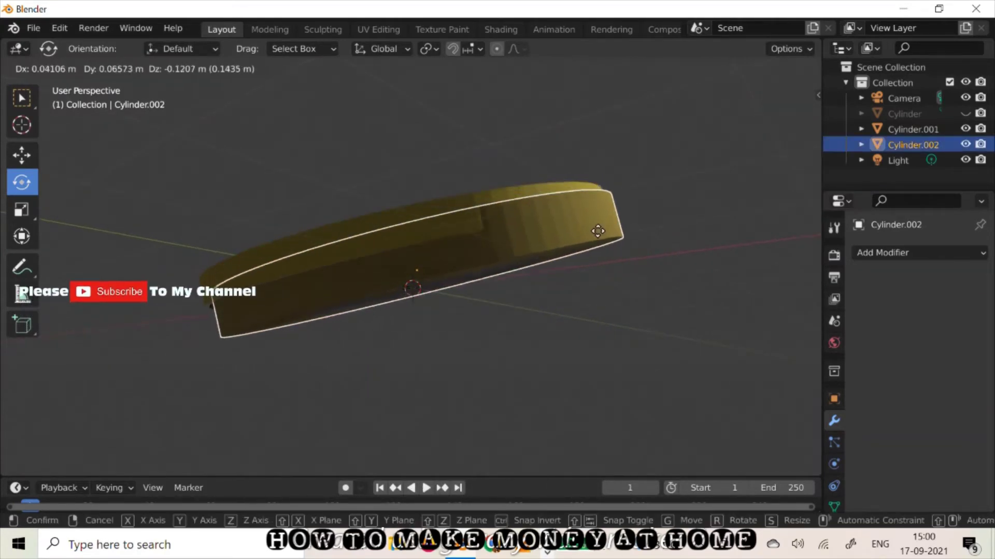
click(616, 303)
click(764, 132)
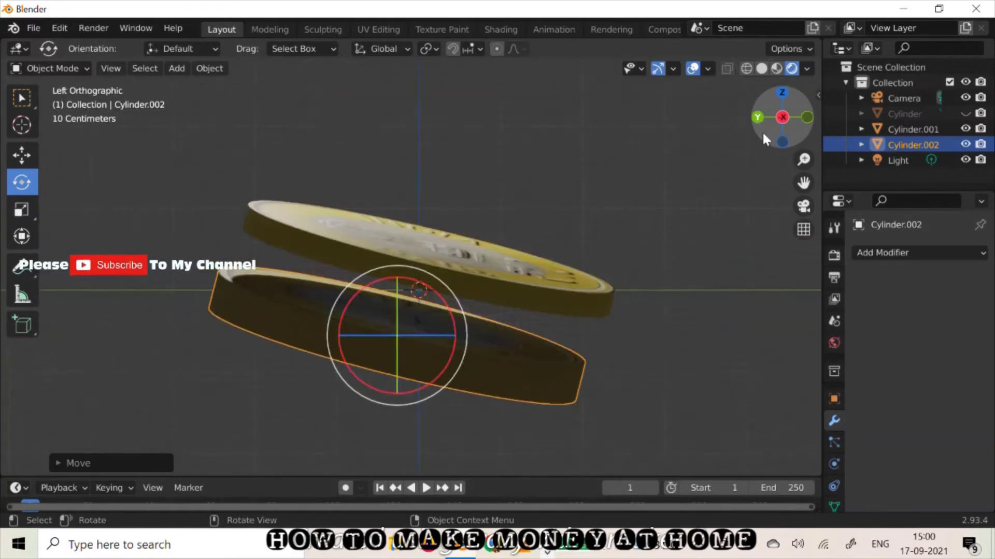
Step: Select Cylinder.001 and rotate it from several sides until it lies nearly flat
drag(762, 131, 715, 166)
mouse_move(784, 142)
mouse_down()
mouse_move(763, 131)
mouse_move(802, 136)
mouse_move(793, 132)
mouse_up()
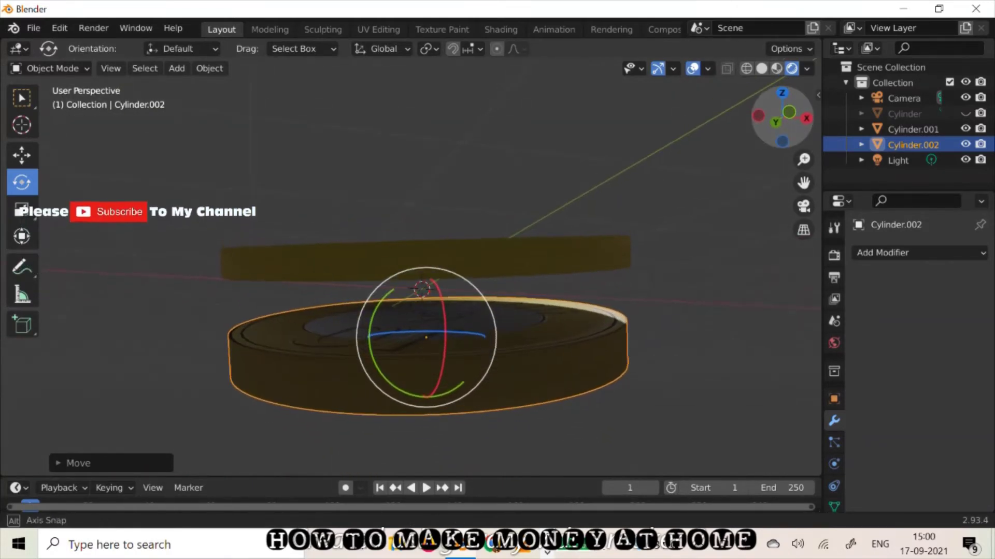
right_click(499, 256)
click(562, 259)
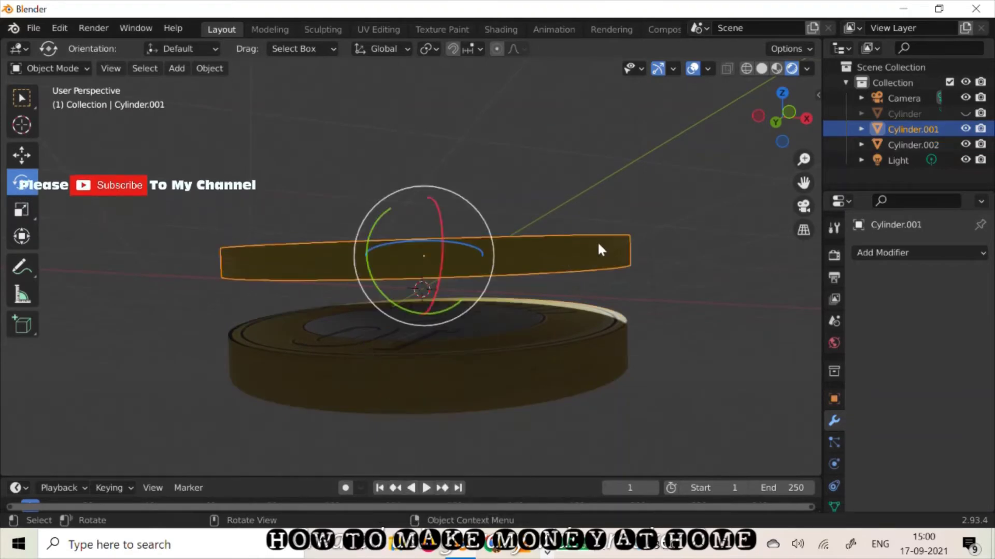
drag(489, 234, 490, 250)
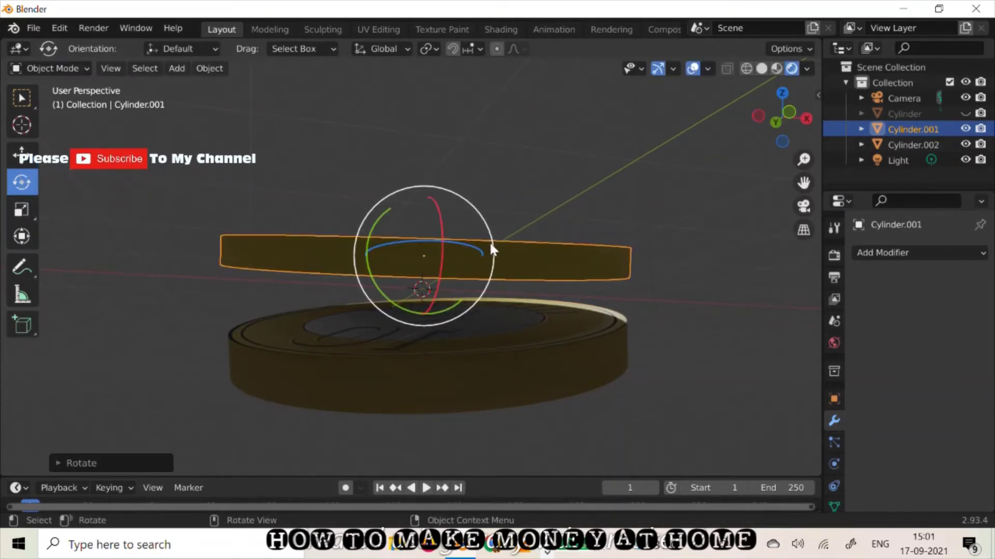
drag(762, 137, 498, 181)
drag(462, 222, 431, 223)
drag(782, 117, 763, 69)
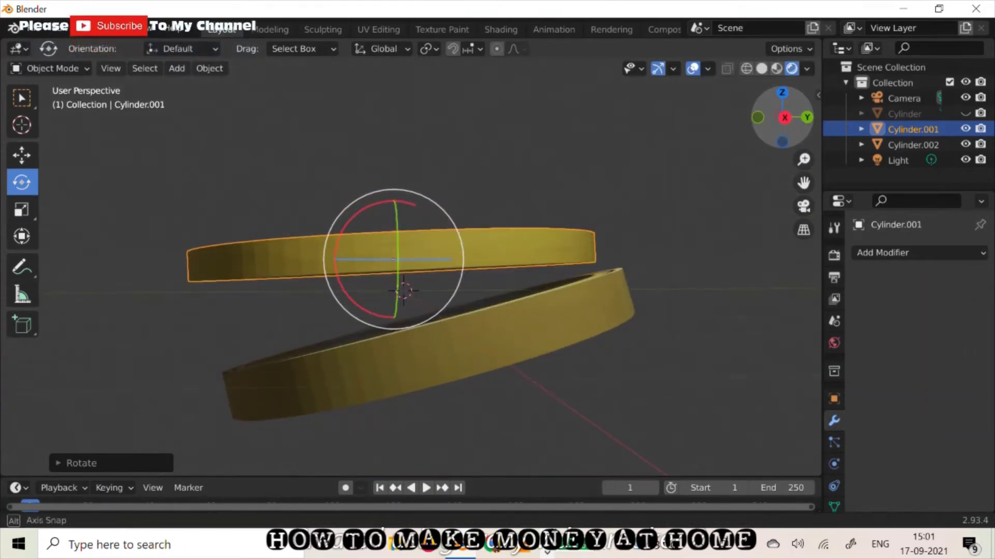
drag(407, 205, 410, 212)
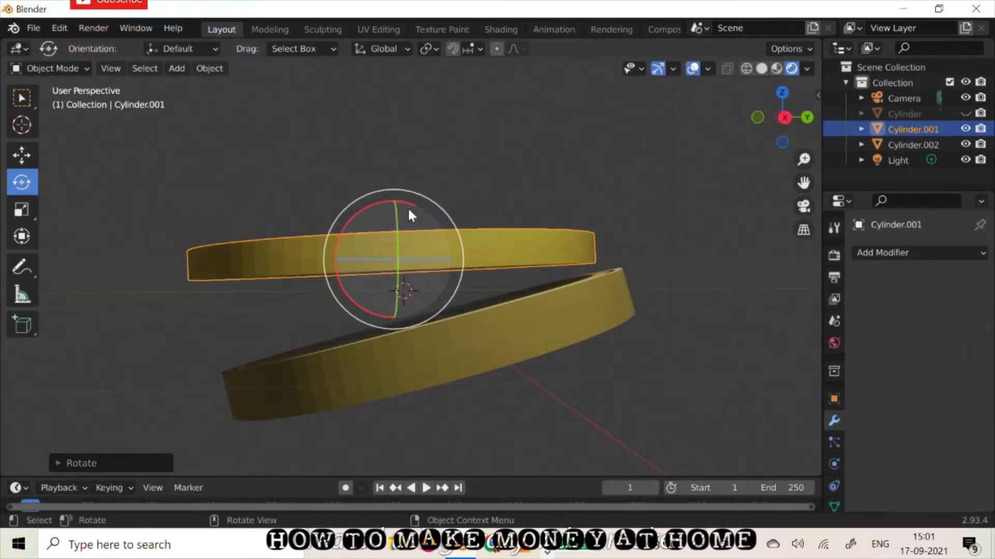
Step: Select Cylinder.002 and rotate it about the X axis until it lies level
right_click(460, 347)
click(539, 343)
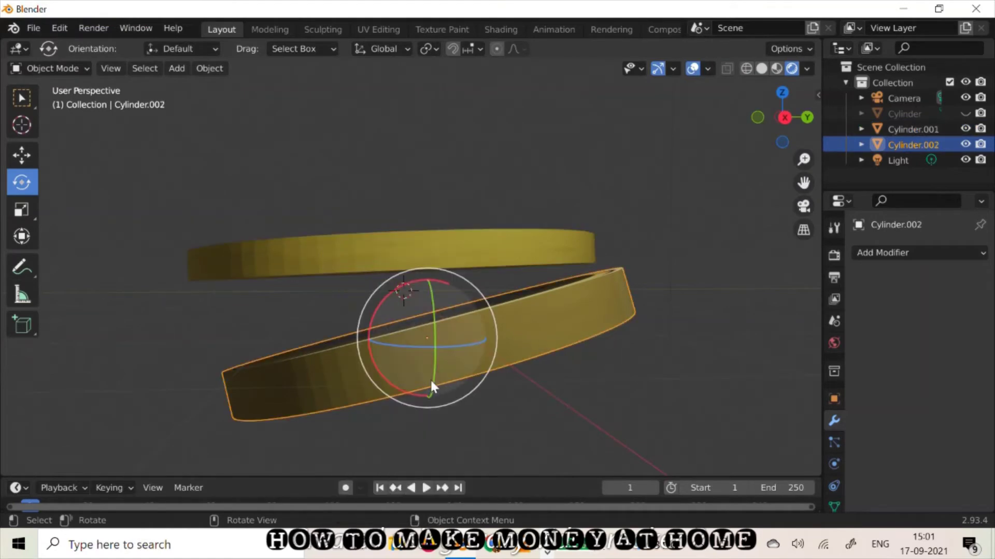
drag(430, 389, 396, 385)
Step: Reselect Cylinder.001 and fine-tune its rotation about the X axis to match the level lower coin
right_click(480, 237)
click(545, 261)
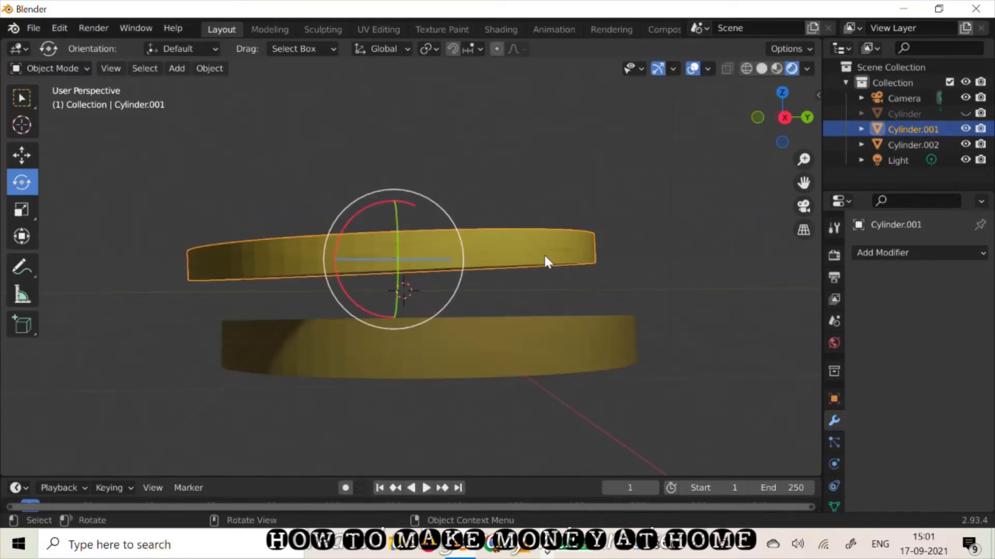
drag(410, 205, 409, 206)
Step: Move Cylinder.002 up just beneath Cylinder.001 and flatten it by scaling to about 0.66 along the Z axis
right_click(436, 347)
click(497, 340)
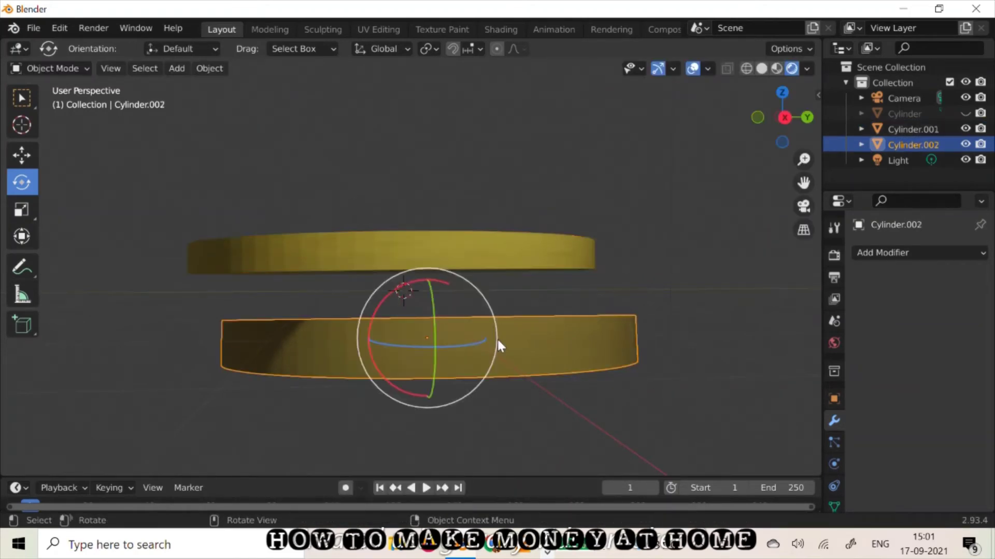
key(g)
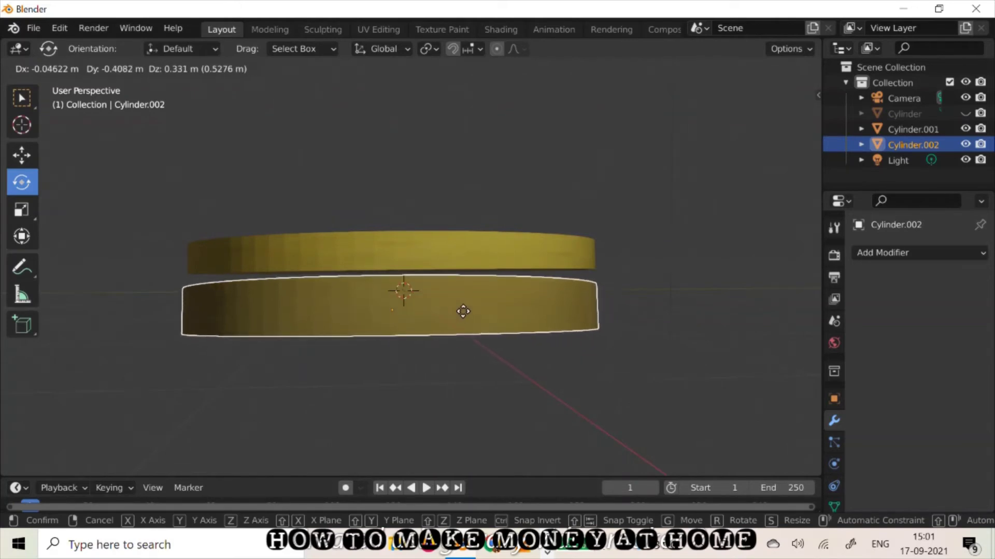
click(463, 311)
key(s)
key(z)
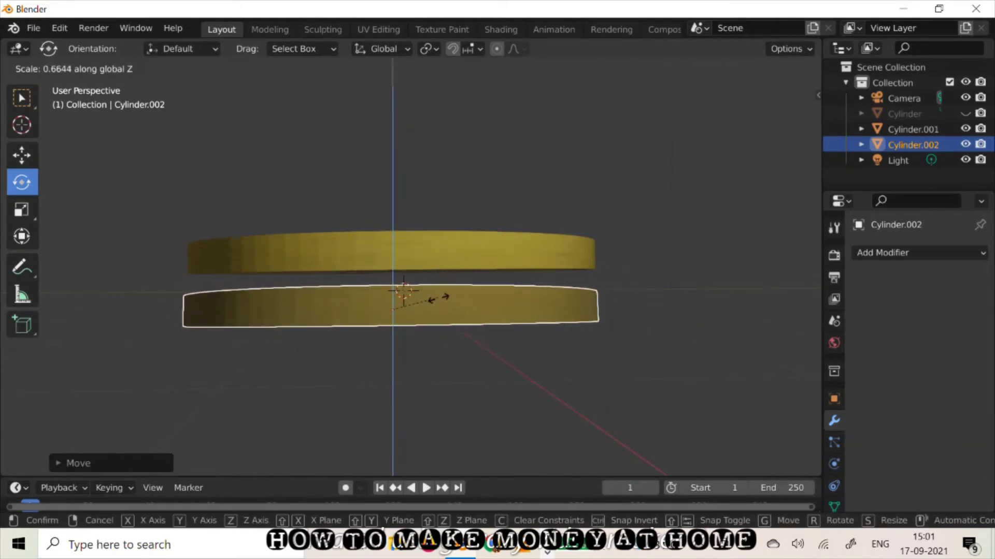
click(436, 299)
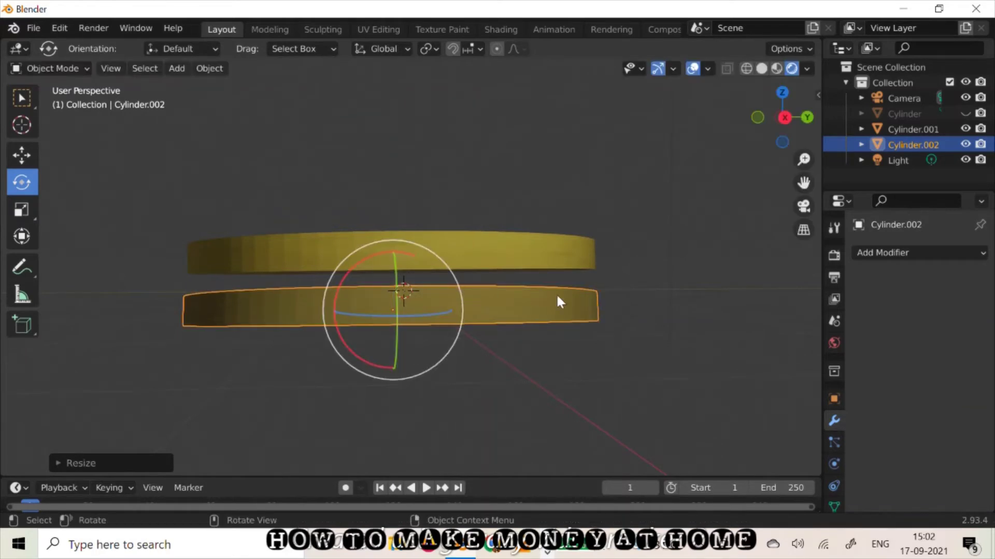
Step: Select Cylinder.001 and raise it along the Z axis until it is well clear of Cylinder.002
drag(760, 126, 668, 130)
drag(444, 335, 441, 323)
mouse_move(767, 129)
mouse_down()
mouse_move(755, 148)
mouse_move(763, 125)
mouse_up()
right_click(471, 282)
mouse_move(548, 300)
click(332, 304)
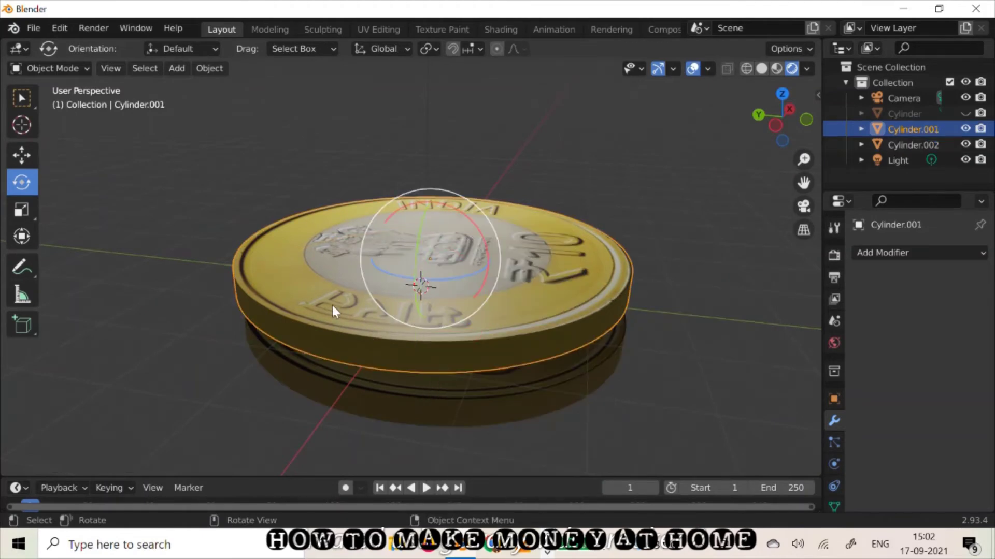
key(g)
key(z)
click(335, 199)
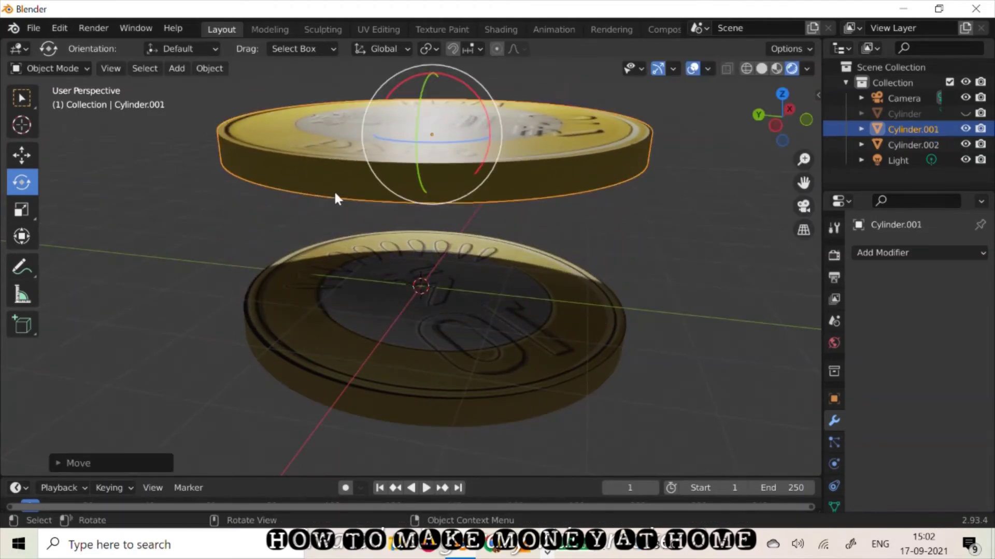
Step: Select Cylinder.002, tilt it slightly about the X axis and move it up closer to Cylinder.001
click(426, 354)
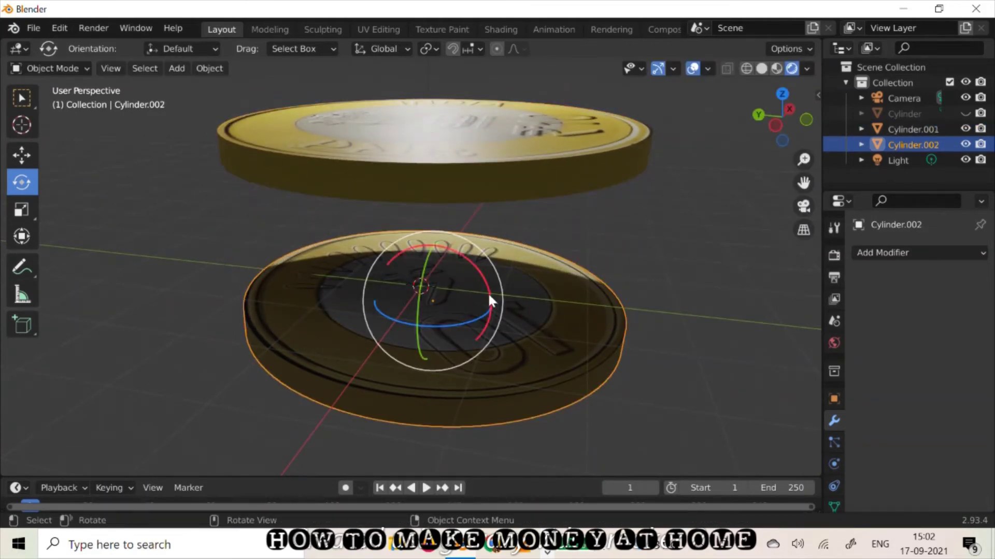
drag(487, 292, 485, 301)
key(g)
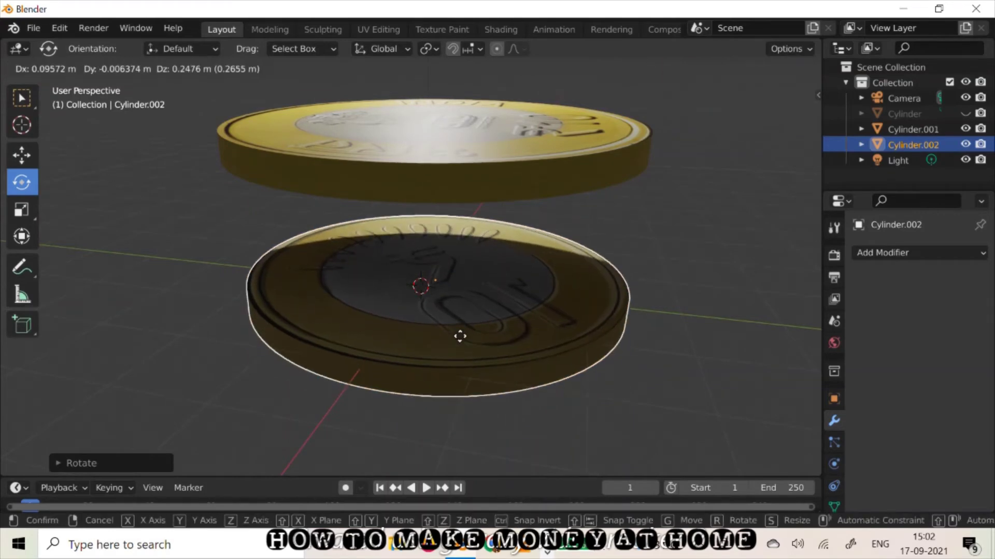
click(456, 311)
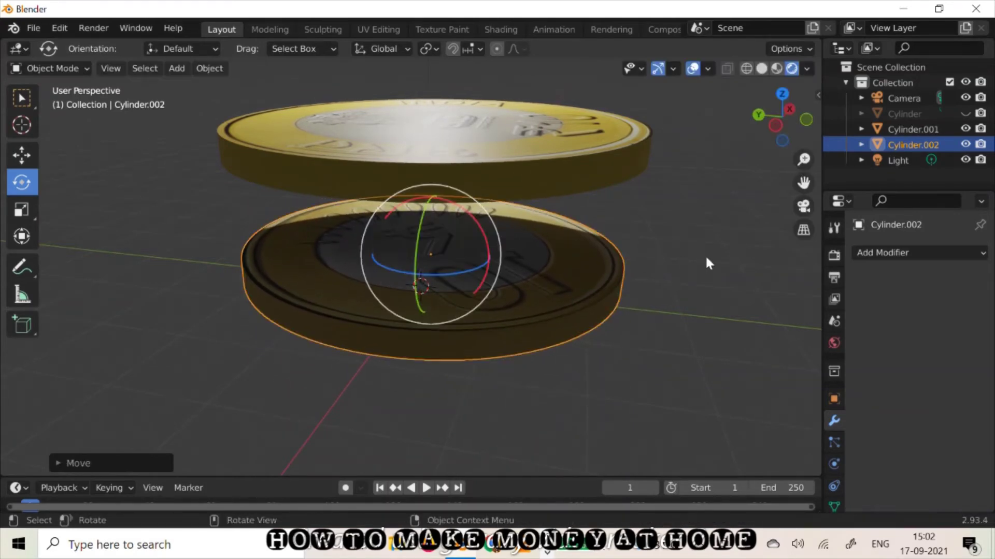
Step: Fine-tune Cylinder.002's rotation from two more viewing angles so that it lies nearly level
drag(782, 116, 763, 134)
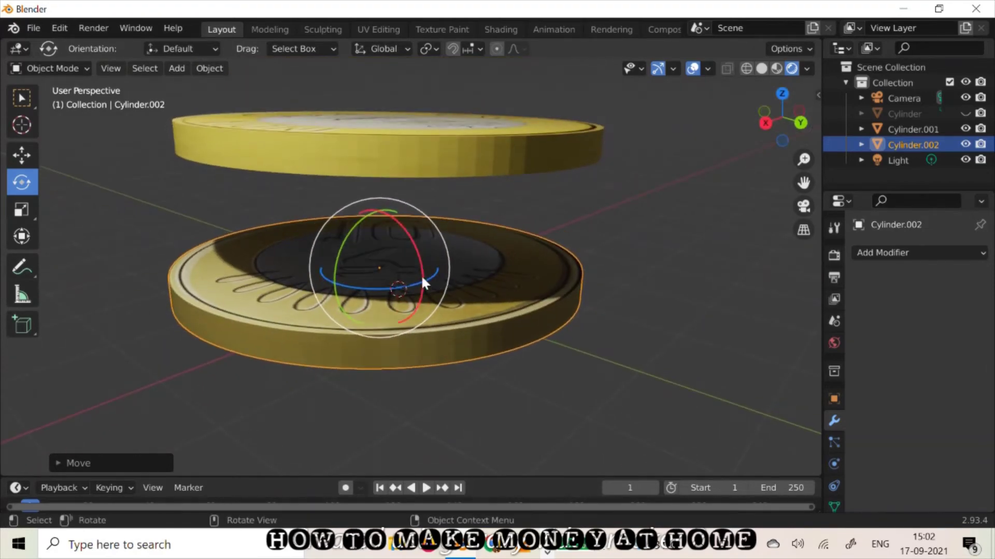
drag(422, 282, 421, 289)
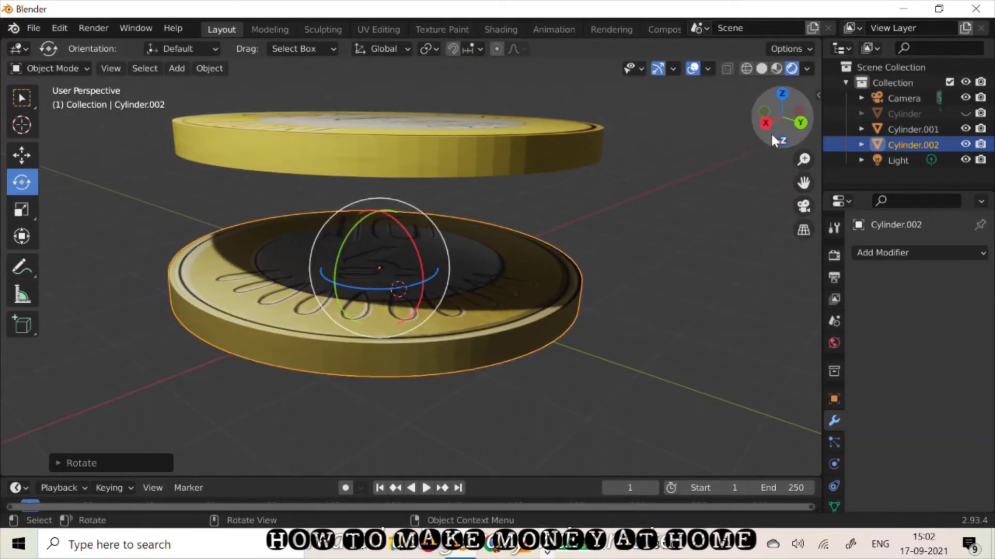
drag(772, 136, 774, 128)
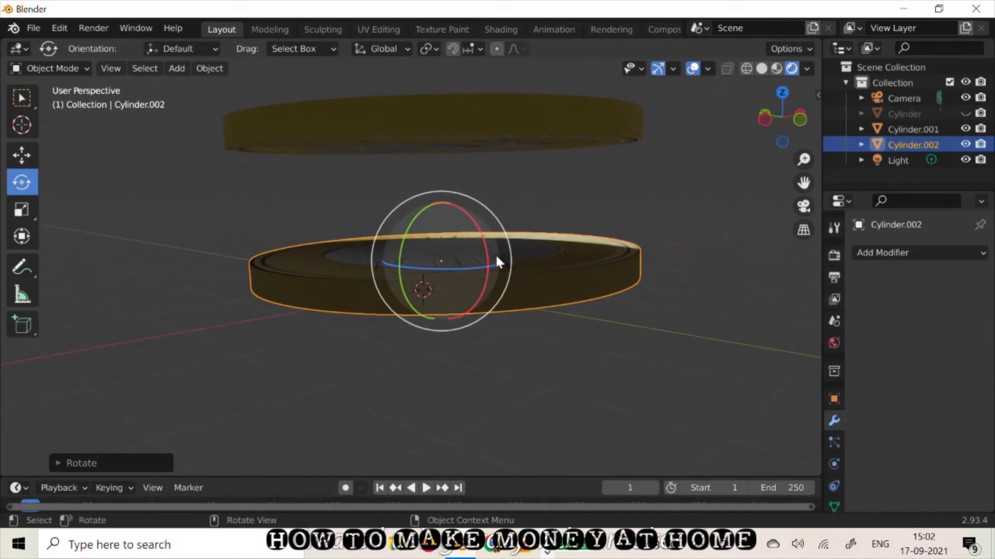
drag(517, 253, 520, 252)
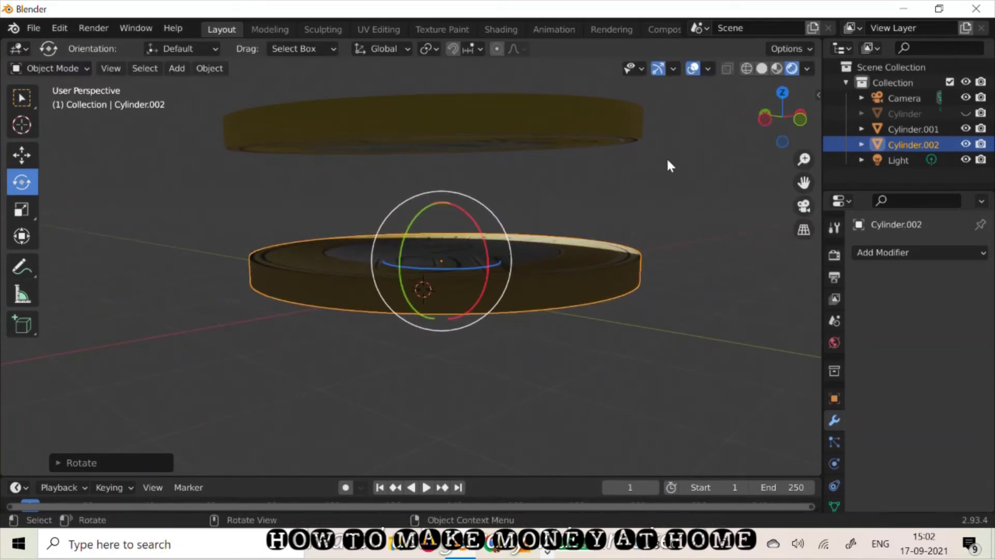
Step: Examine how the two coins line up with each other from the side and from below
right_click(539, 122)
click(395, 124)
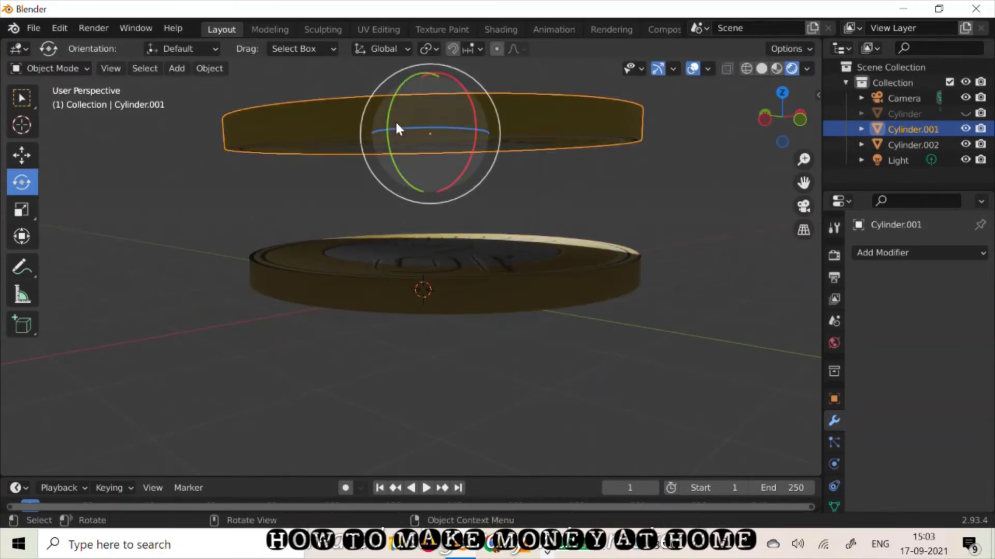
key(Home)
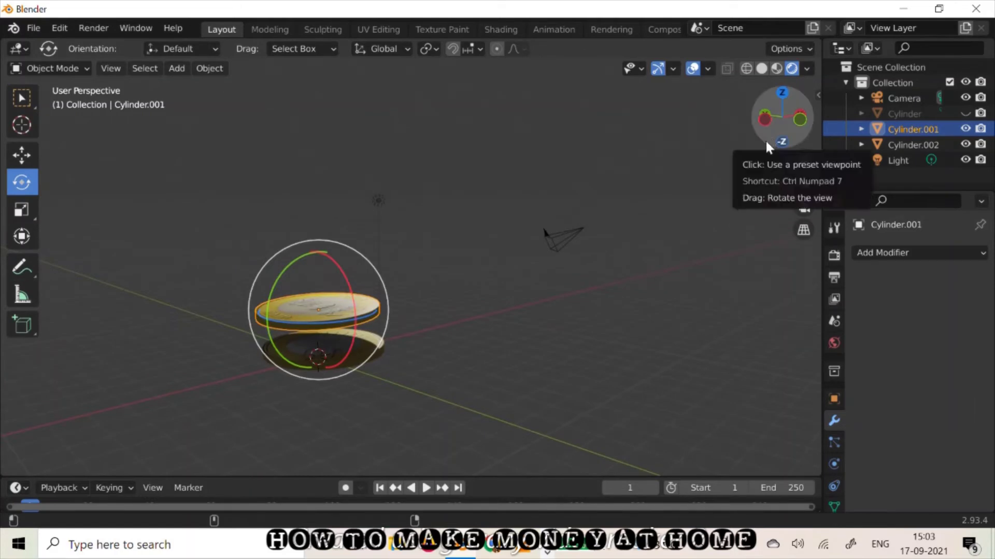
drag(804, 160, 804, 136)
drag(803, 182, 917, 52)
right_click(493, 133)
click(495, 133)
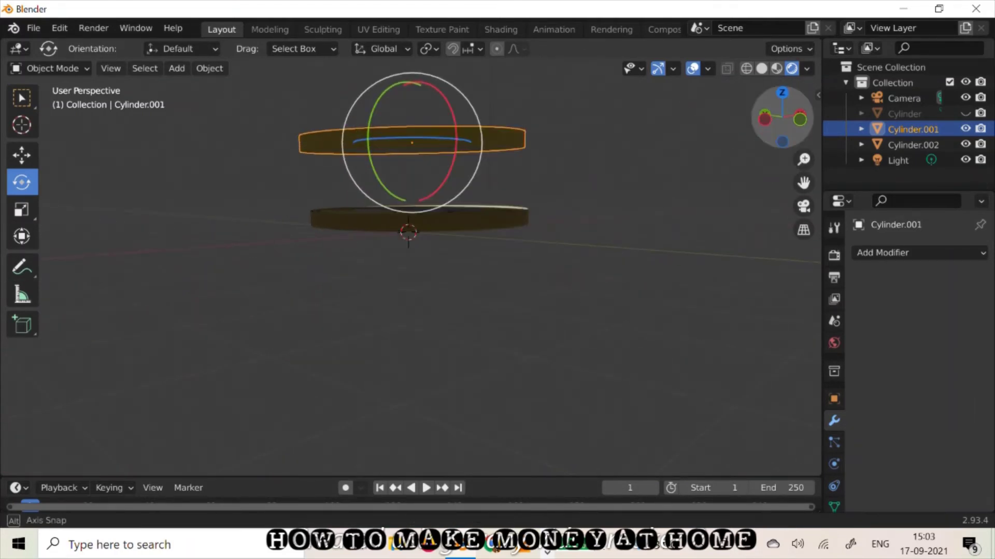
drag(782, 117, 792, 165)
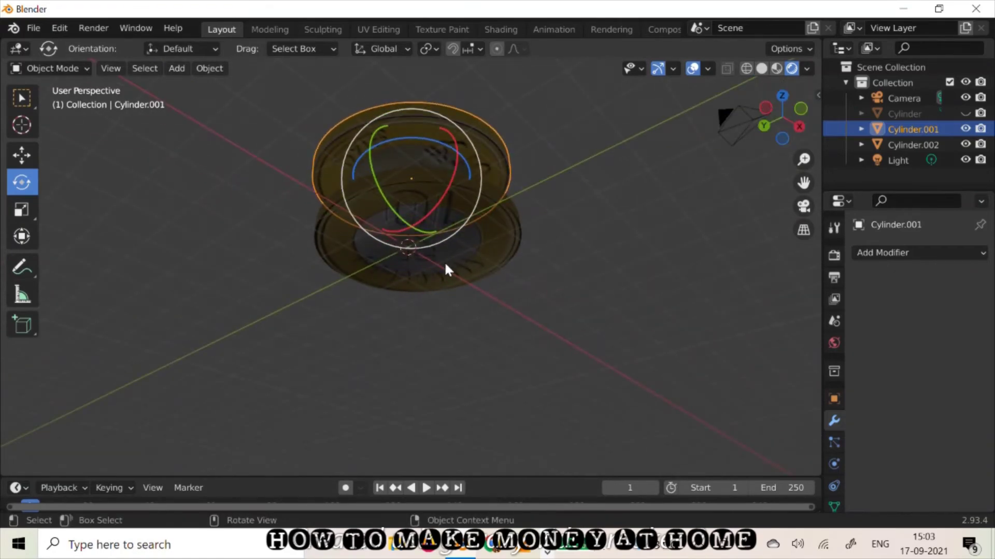
Step: Reselect Cylinder.002 and rotate it from a low viewpoint to realign it with Cylinder.001
right_click(492, 236)
click(492, 236)
click(492, 235)
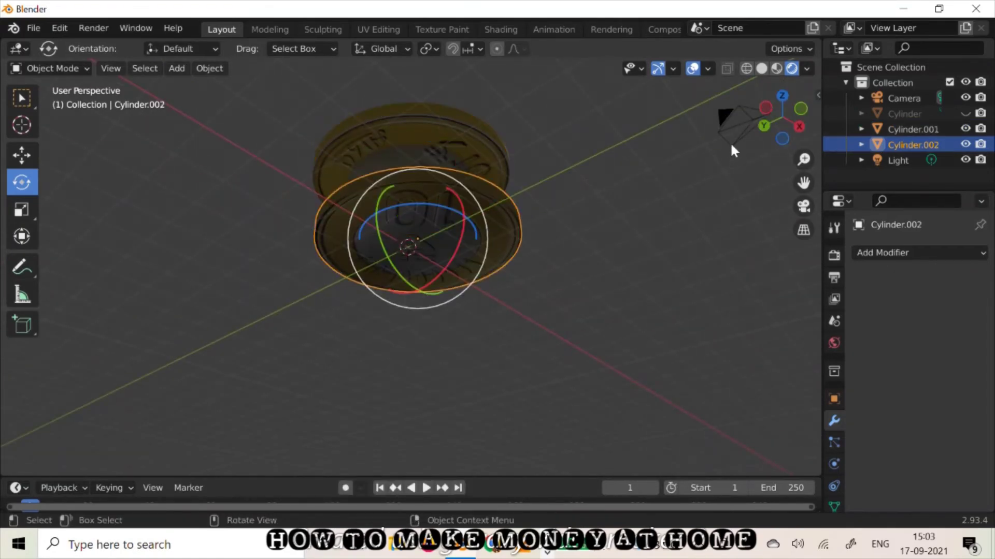
mouse_move(761, 124)
mouse_down()
mouse_move(777, 109)
mouse_move(776, 136)
mouse_up()
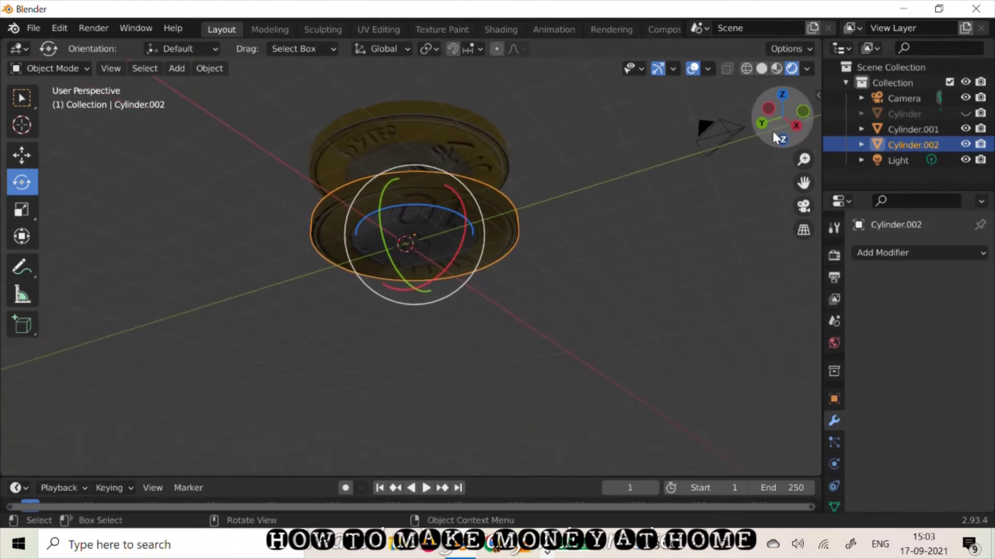
drag(471, 227, 488, 275)
drag(763, 124, 524, 157)
Step: Select Cylinder.001, lower it about 0.56 m along Z and shift it about 0.22 m along X over Cylinder.002
right_click(523, 154)
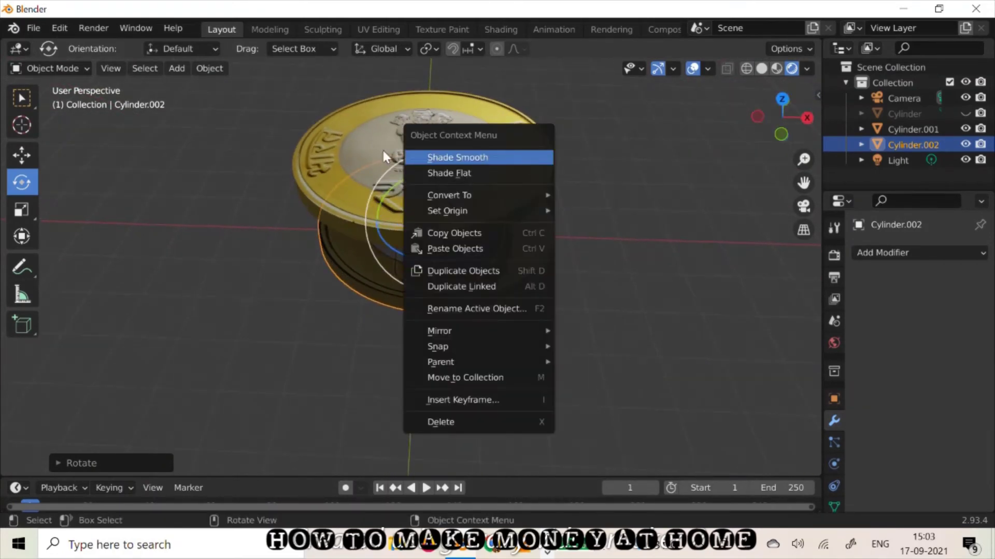
click(357, 151)
key(g)
key(z)
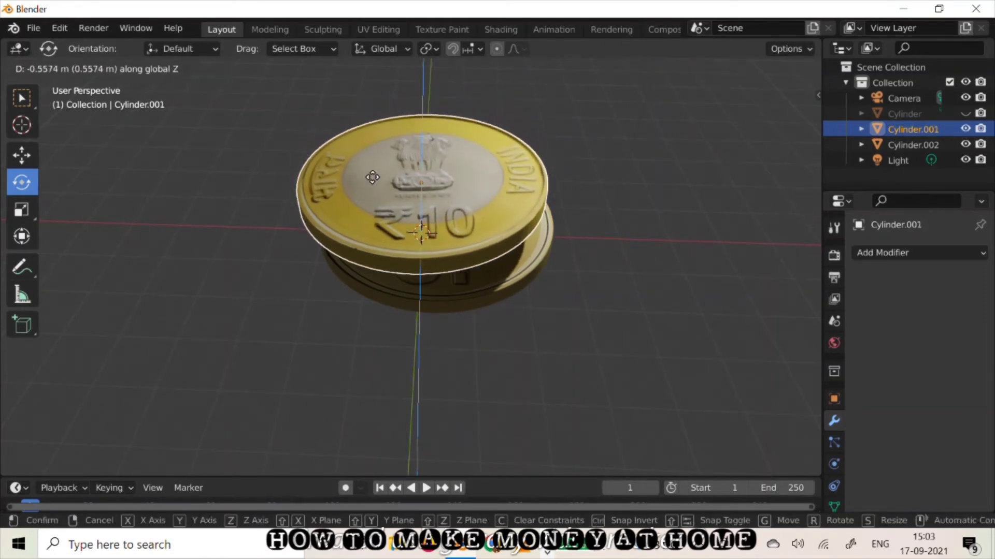
click(373, 178)
key(g)
key(x)
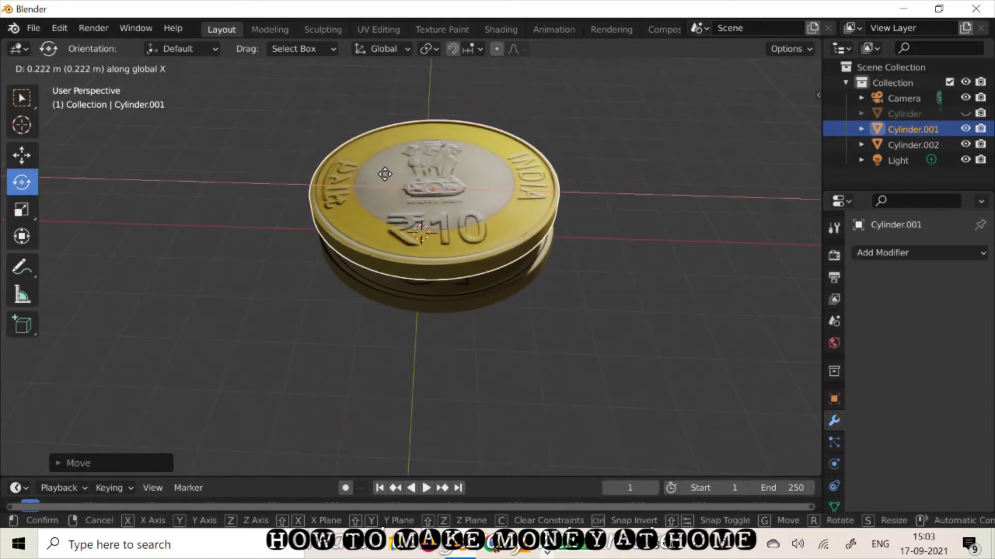
click(386, 174)
Step: From the side, lower Cylinder.001 along Z onto Cylinder.002 and nudge it along Y so their edges line up
drag(781, 117, 642, 106)
drag(524, 220, 552, 179)
key(g)
key(z)
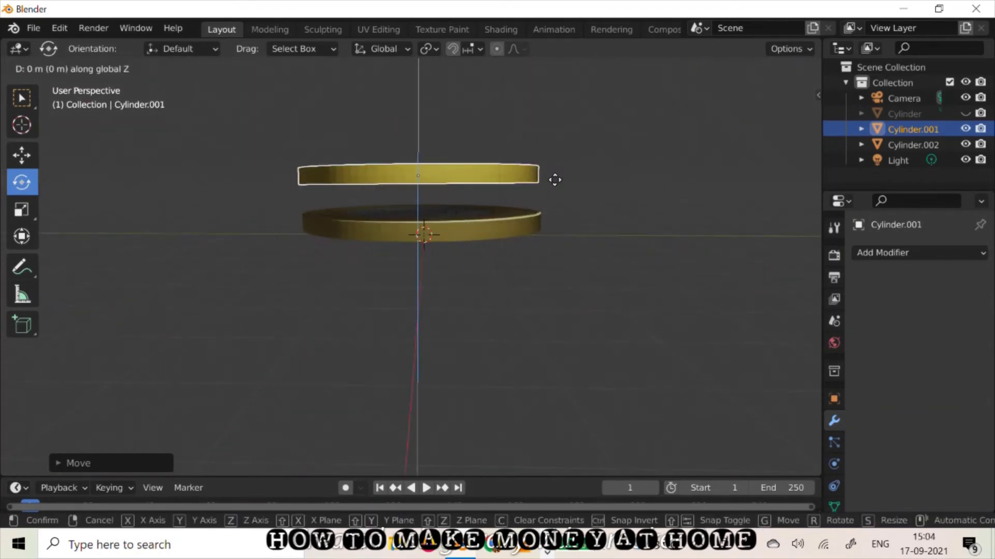
click(565, 205)
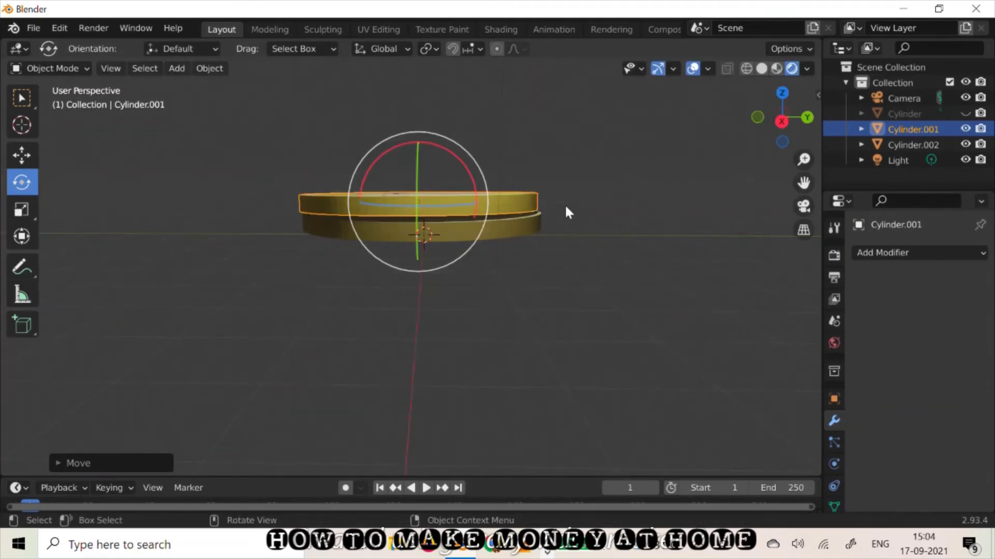
key(g)
key(y)
click(568, 211)
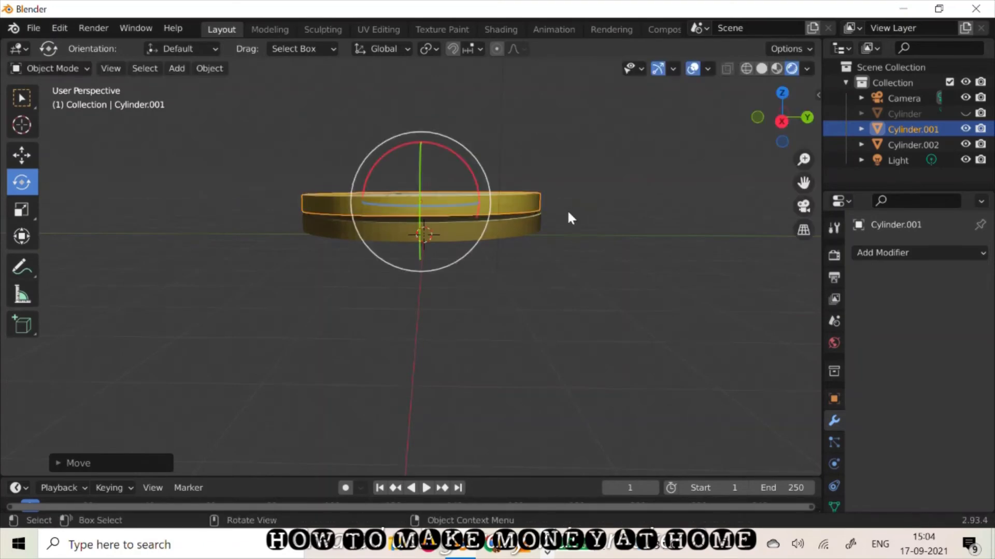
key(g)
key(z)
click(567, 216)
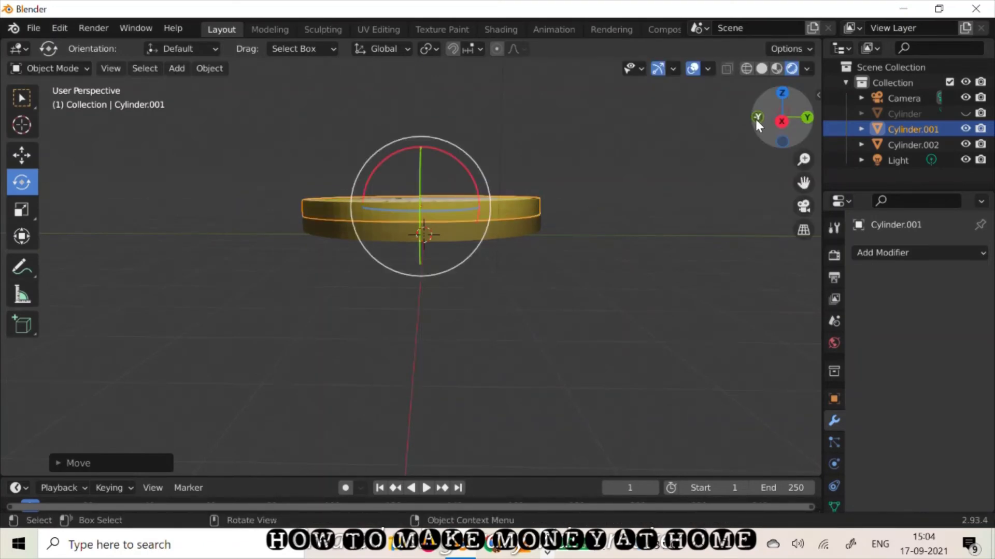
Step: Check the joined coin from above, below and the side, and adjust Cylinder.001's height along Z
drag(754, 118, 787, 176)
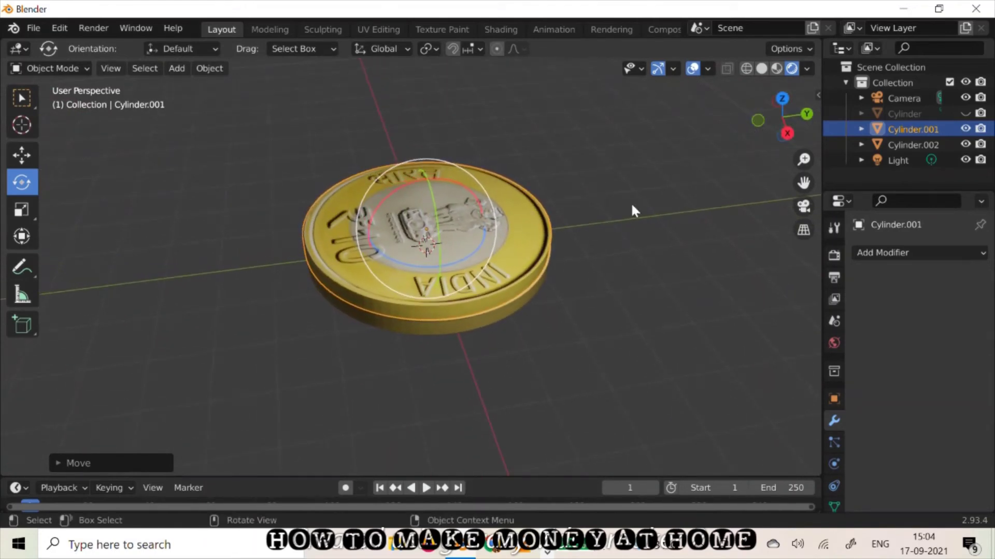
click(772, 133)
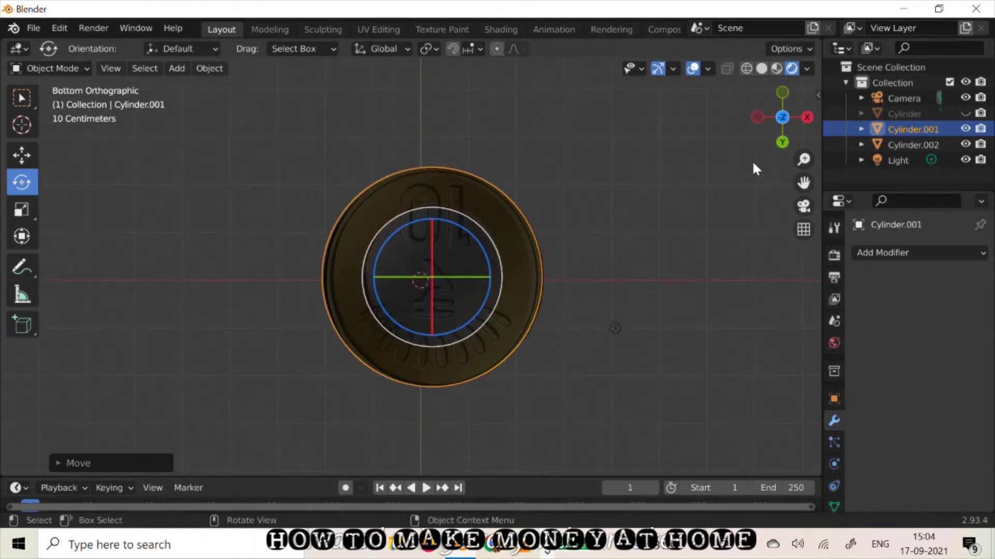
drag(771, 134, 736, 248)
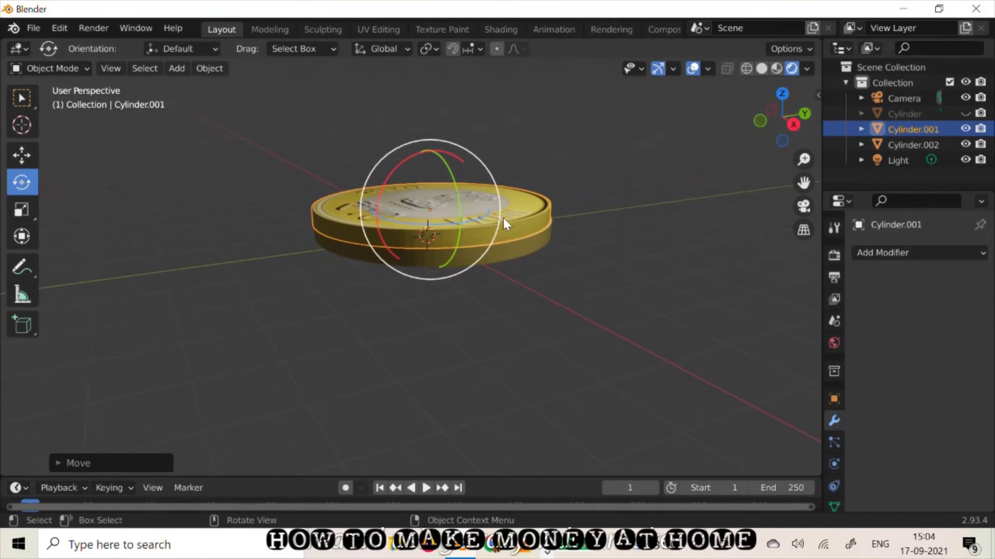
key(g)
key(z)
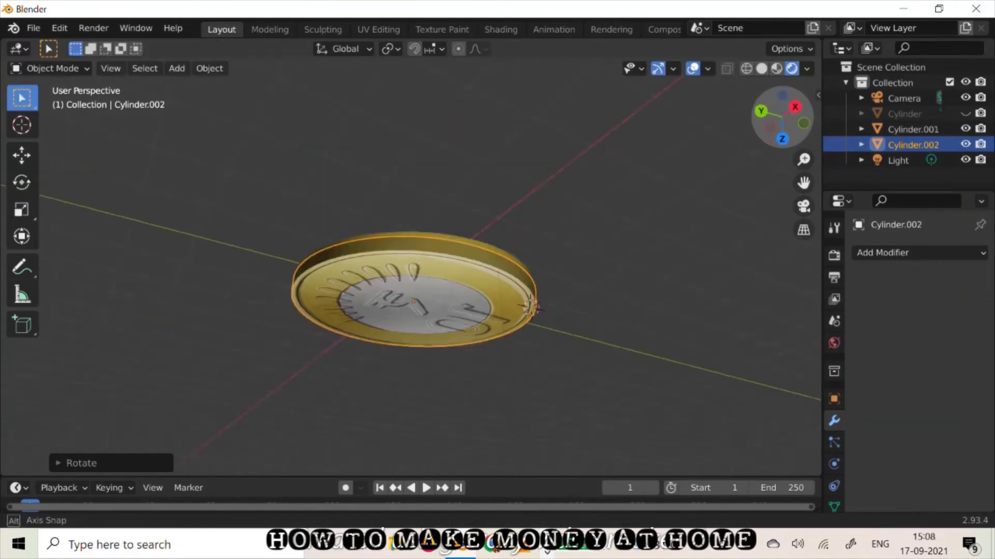
Step: Reposition Cylinder.002 along the Z axis in two moves so it sits just below Cylinder.001 with a small gap
middle_drag(466, 259, 513, 243)
drag(767, 121, 763, 123)
key(g)
key(z)
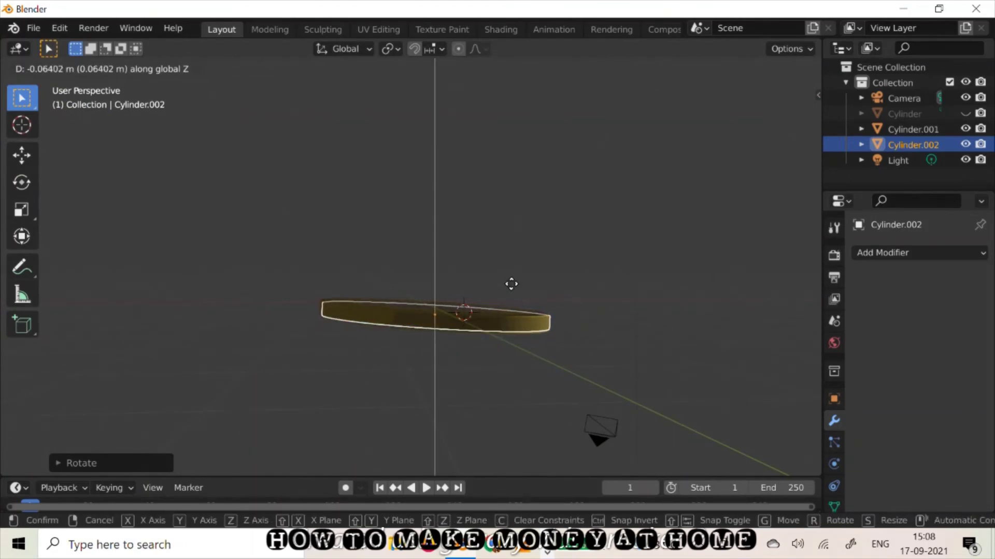
click(511, 284)
drag(753, 129, 775, 111)
key(g)
key(z)
click(454, 274)
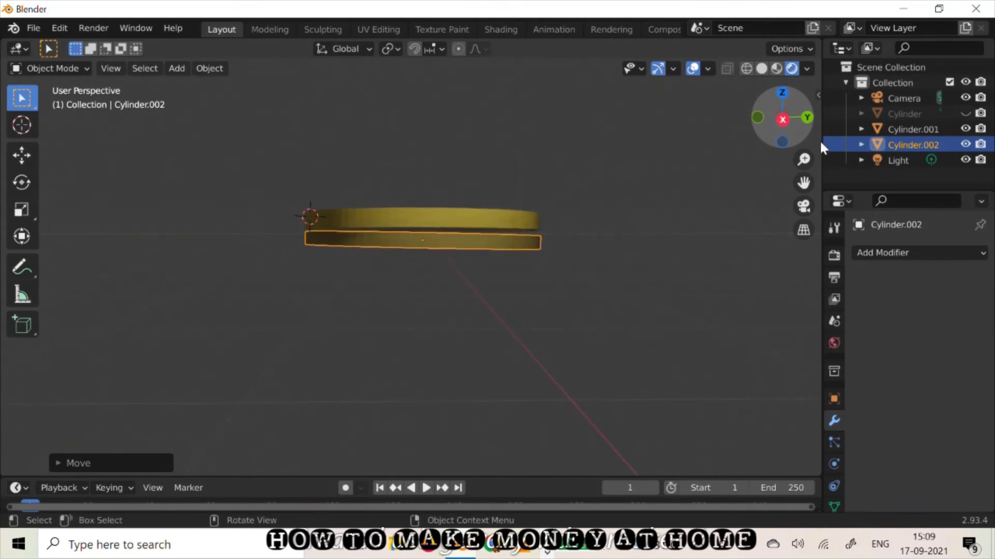
Step: Select Cylinder.001 and rotate it slightly about the X axis to make it parallel to Cylinder.002
right_click(496, 224)
click(348, 221)
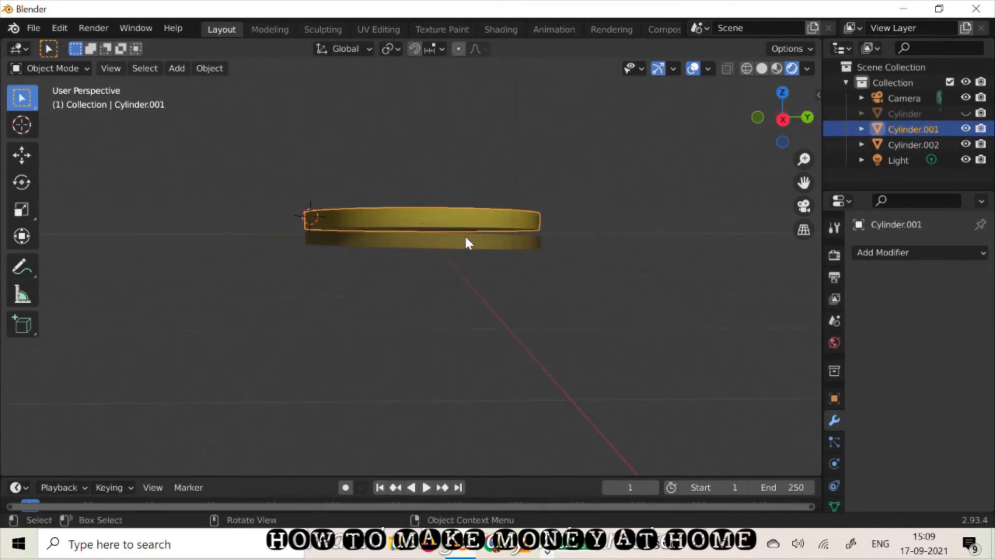
click(21, 182)
drag(476, 206, 478, 212)
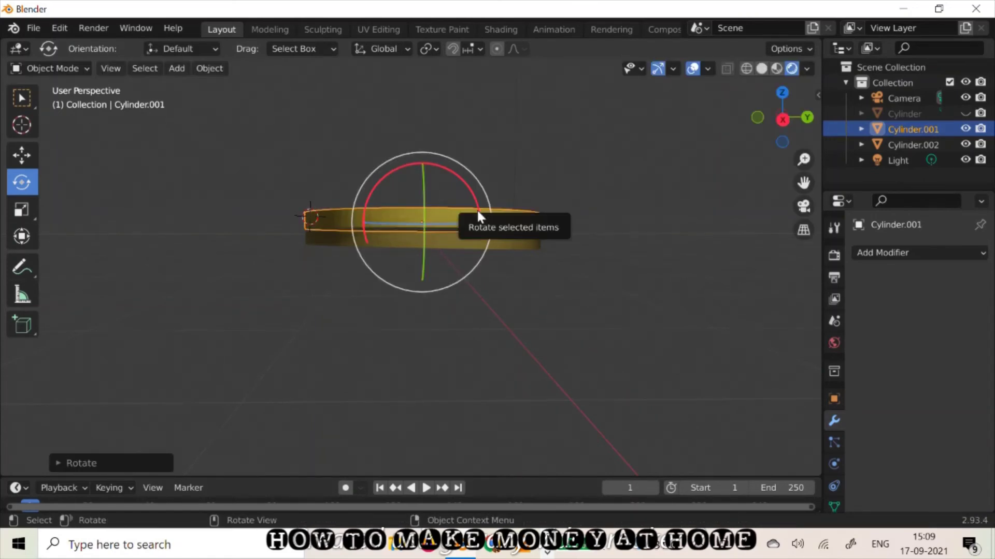
Step: Rotate Cylinder.002 slightly about the X axis to bring it parallel to Cylinder.001
click(522, 243)
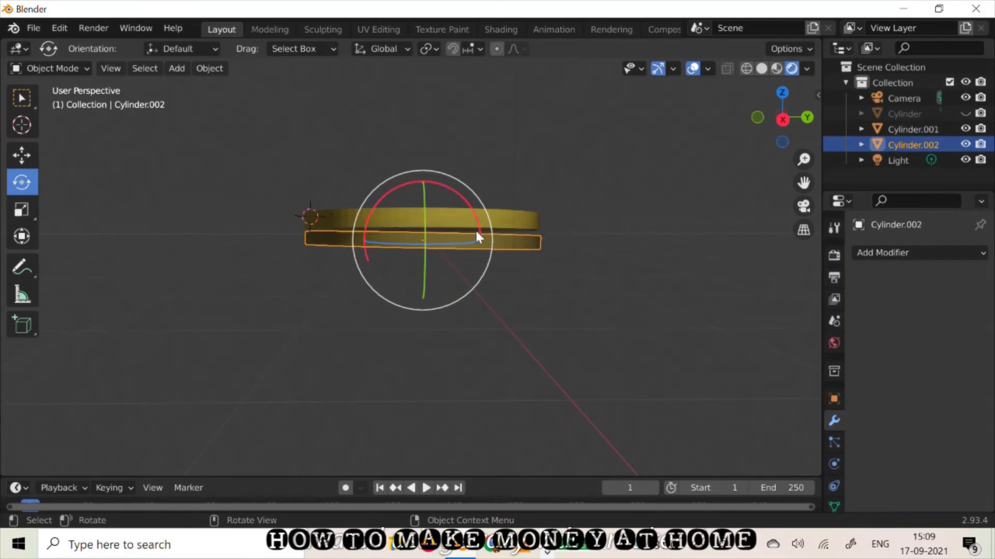
drag(477, 229, 490, 249)
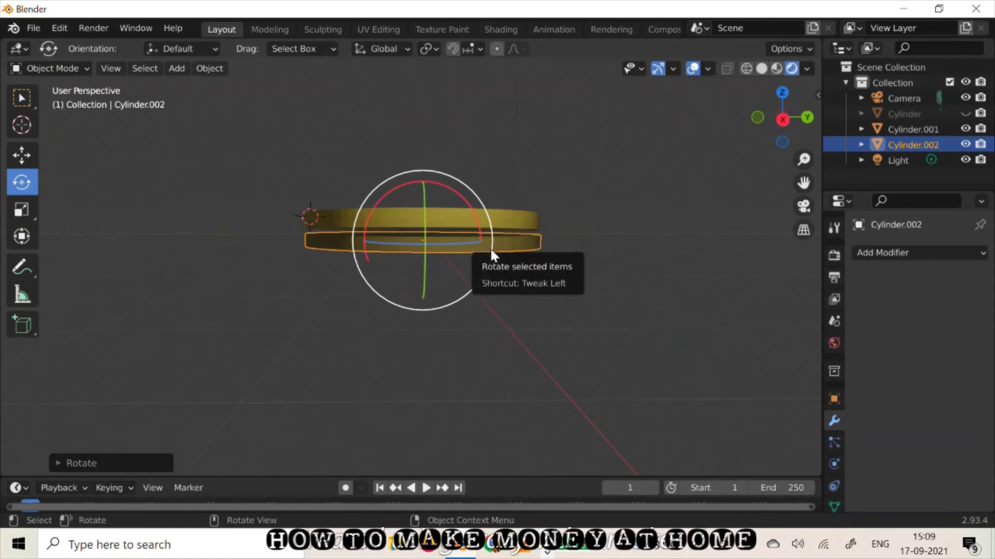
click(504, 220)
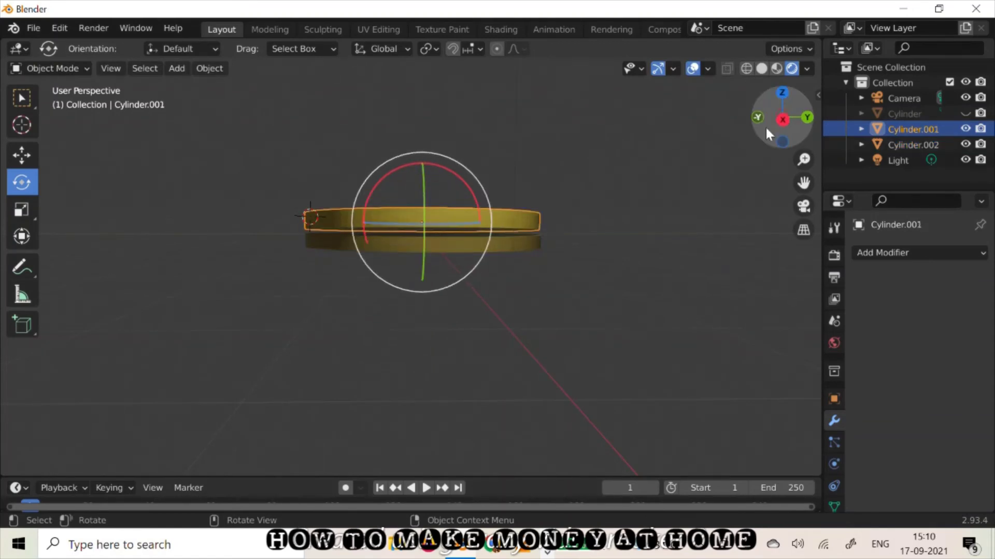
Step: From a low side view, select Cylinder.002 and rotate it slightly about the Y axis to tilt it towards Cylinder.001
drag(765, 125, 758, 9)
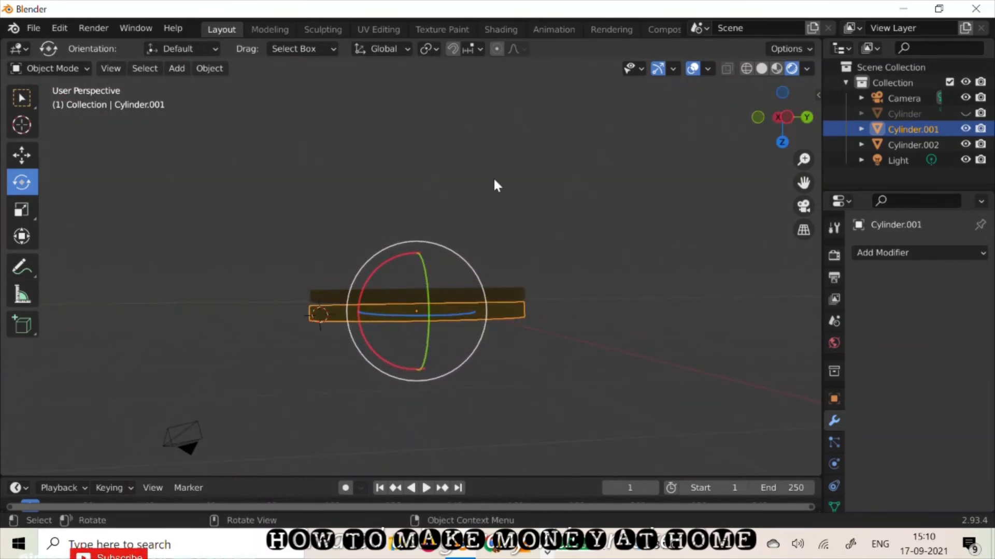
click(25, 103)
drag(760, 131, 891, 136)
click(384, 299)
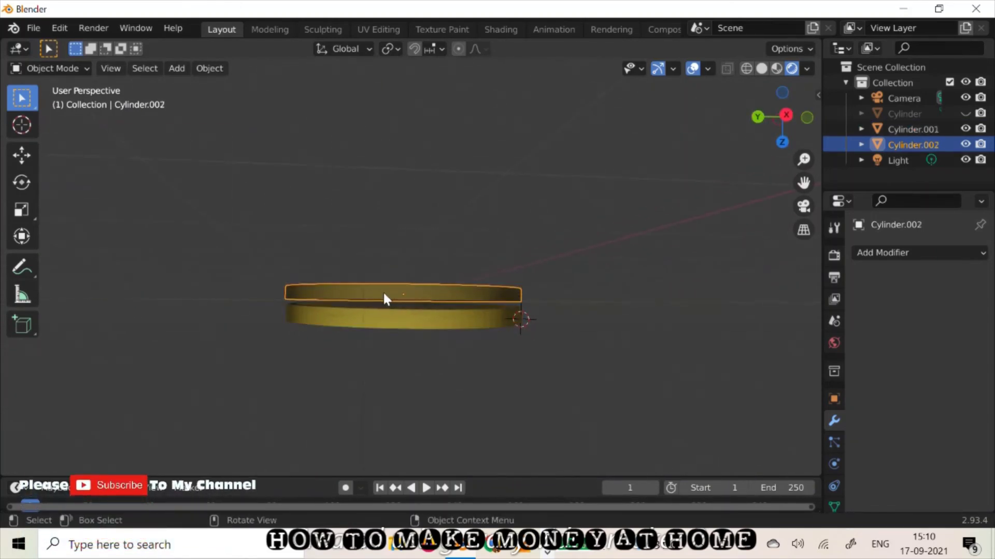
click(91, 191)
click(21, 182)
click(21, 126)
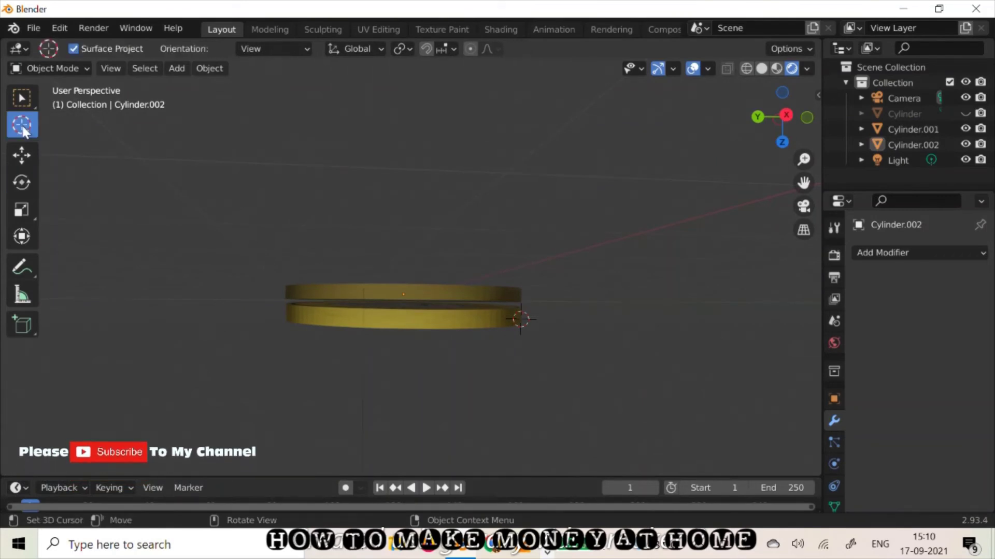
click(22, 182)
right_click(384, 295)
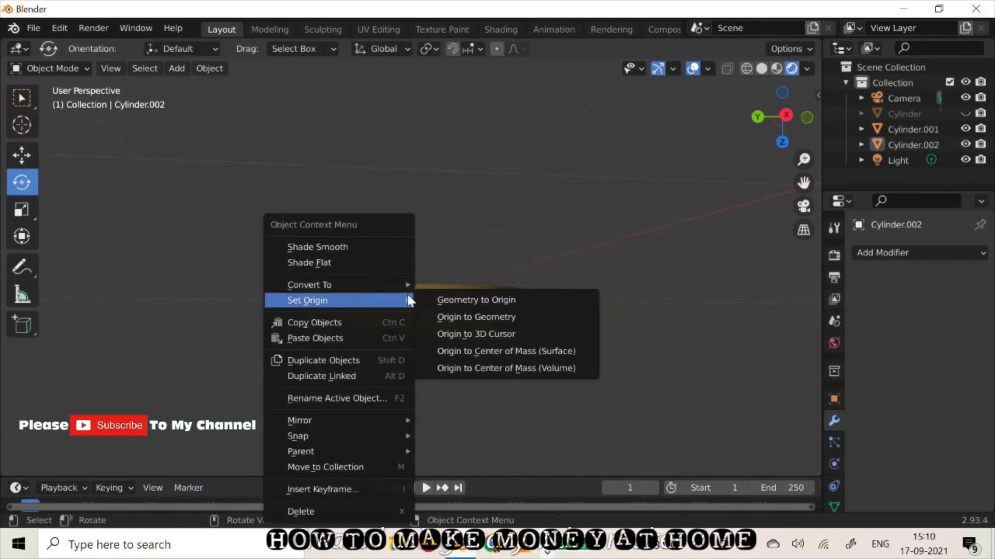
click(397, 289)
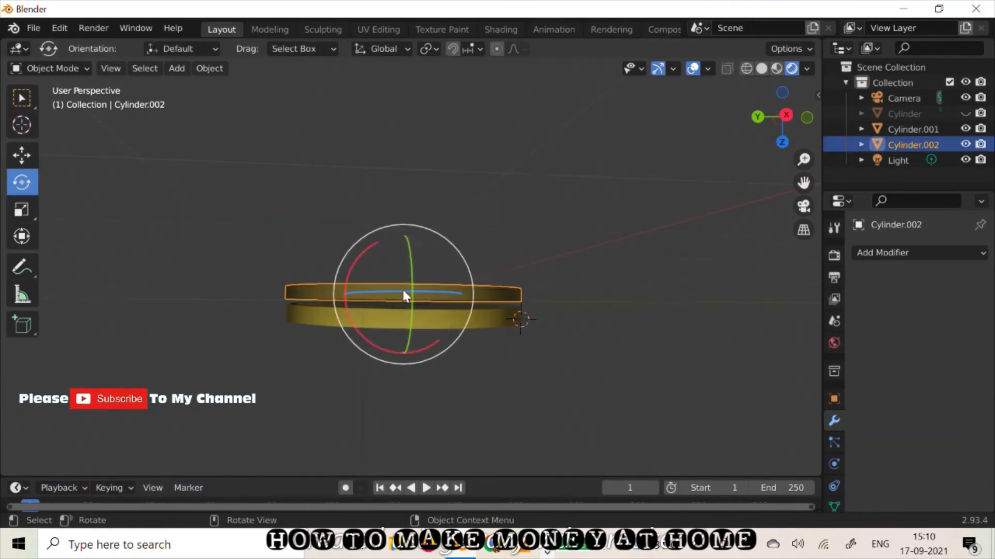
drag(412, 300, 413, 309)
click(22, 97)
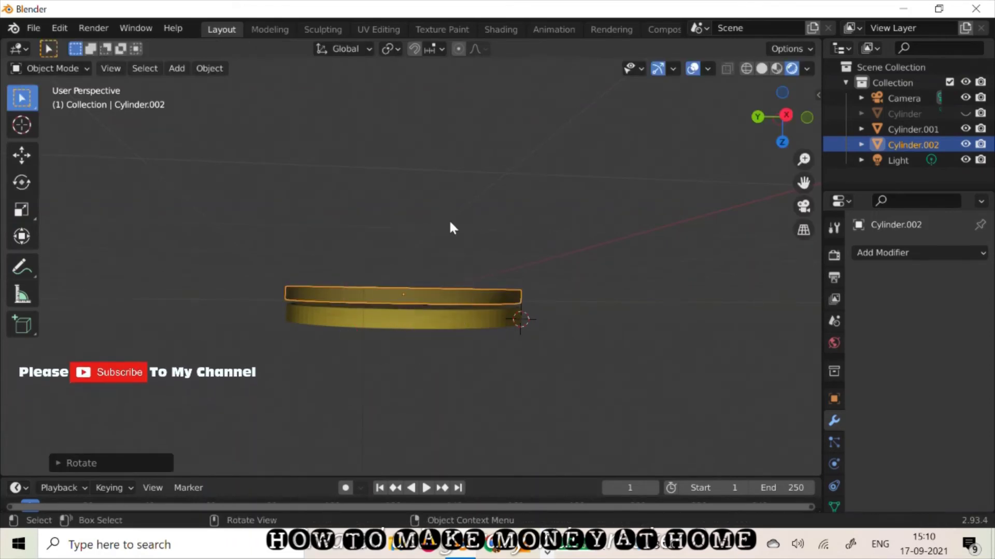
Step: Scale Cylinder.002 along the Z axis by about 1.34 to make it thicker
drag(782, 118, 754, 121)
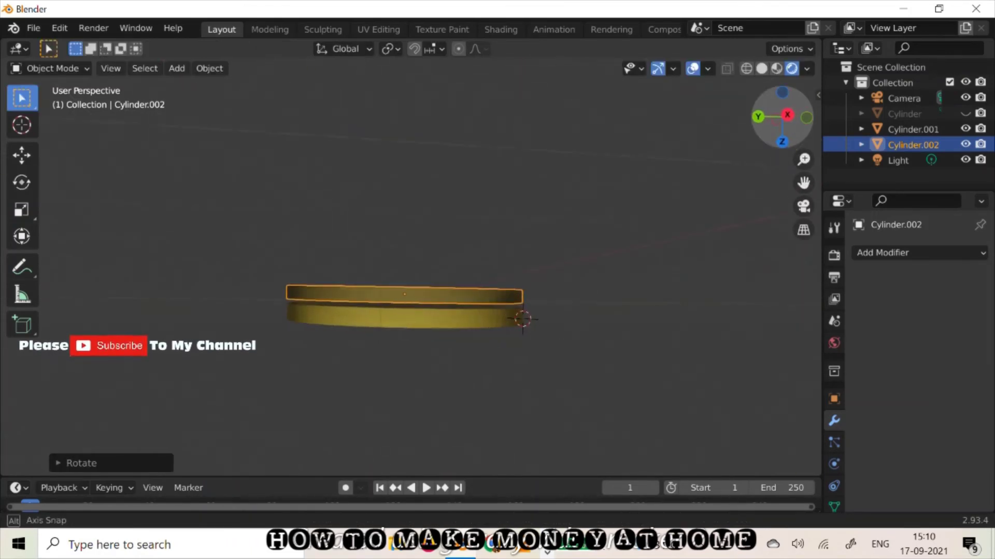
key(s)
key(z)
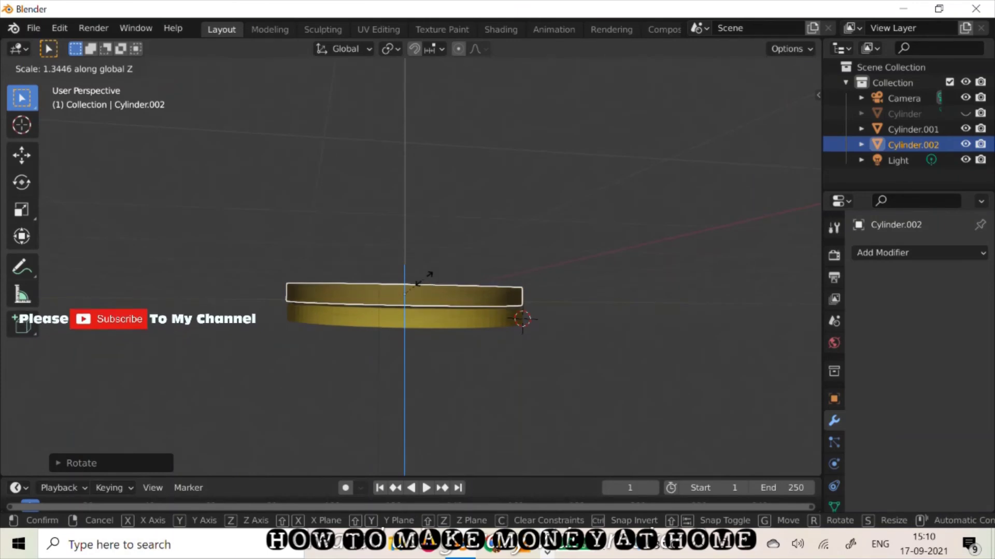
click(424, 279)
Step: Move Cylinder.002 along the Z axis into Cylinder.001 to close the gap, and check the coin's 10-rupee face
key(g)
key(z)
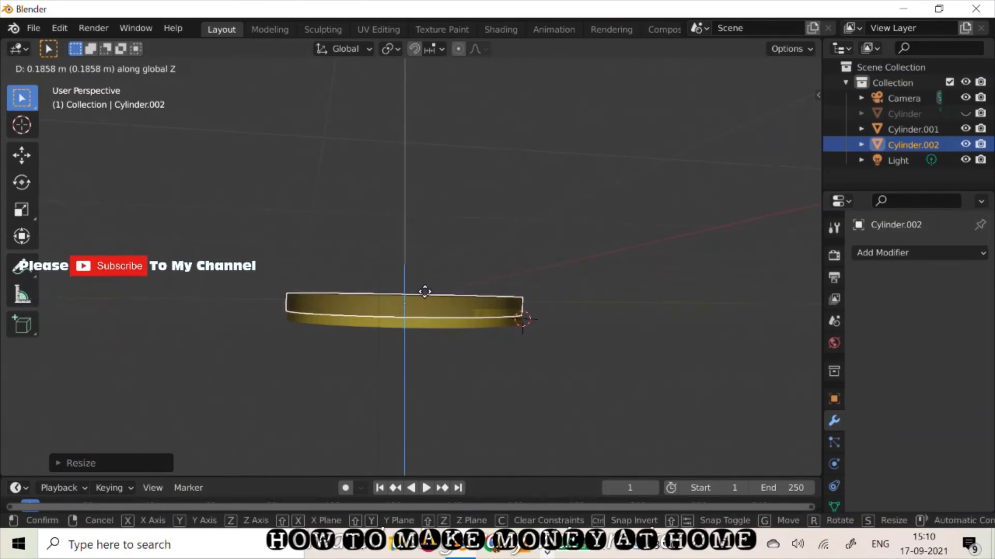
click(425, 297)
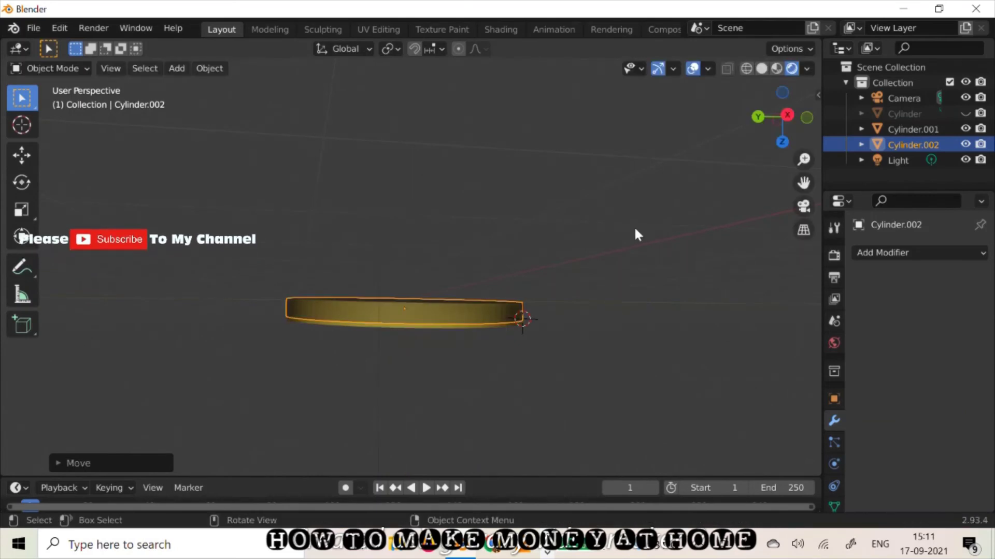
mouse_move(763, 131)
mouse_down()
mouse_move(772, 179)
mouse_move(775, 78)
mouse_move(770, 139)
mouse_move(780, 171)
mouse_move(780, 140)
mouse_move(780, 150)
mouse_move(766, 139)
mouse_up()
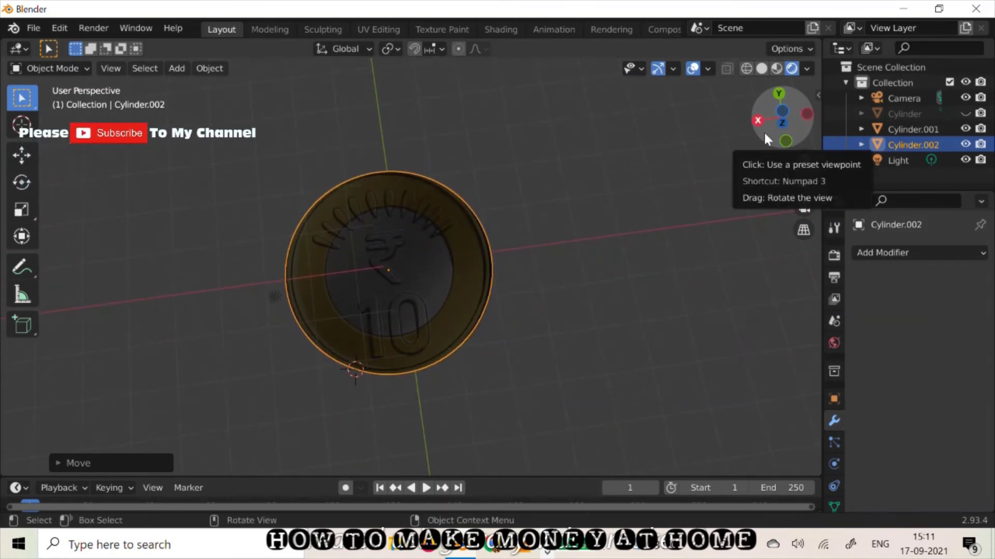